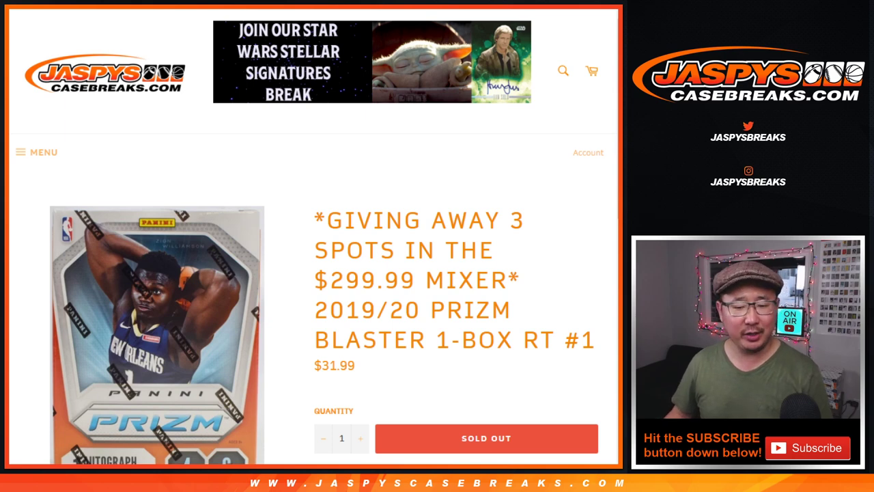
Highlight the $31.99 price, the giveaway part of the title and the $299.99 Mixer price
{"action": "left_click_drag", "start_coordinate": [355, 365], "coordinate": [314, 365]}
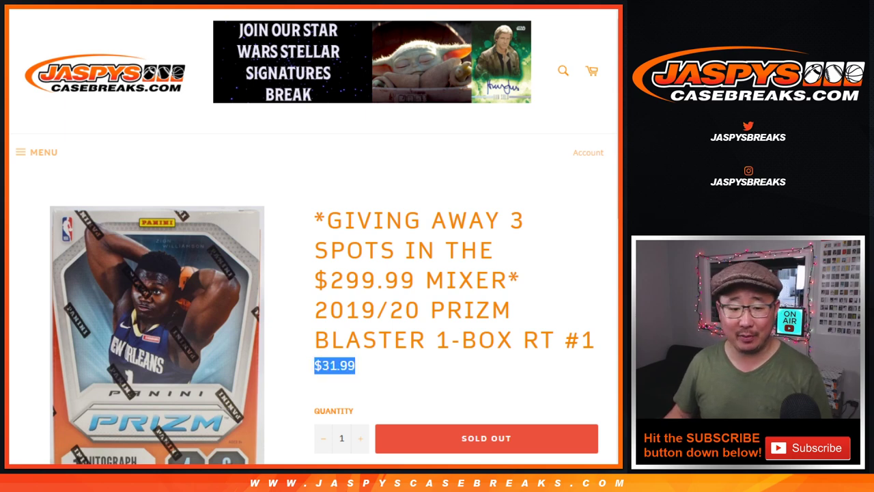
{"action": "left_click", "coordinate": [314, 365]}
{"action": "mouse_move", "coordinate": [326, 220]}
{"action": "left_mouse_down"}
{"action": "mouse_move", "coordinate": [468, 280]}
{"action": "mouse_move", "coordinate": [508, 280]}
{"action": "left_mouse_up"}
{"action": "left_click", "coordinate": [508, 280]}
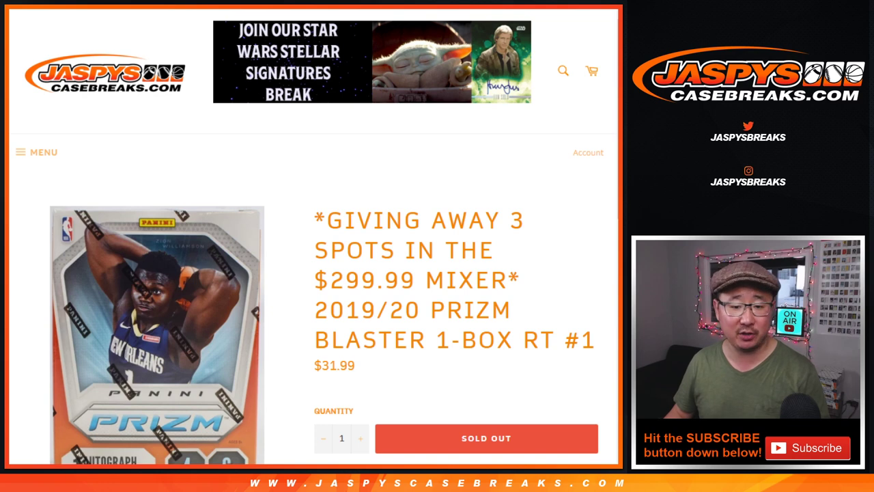
{"action": "left_click_drag", "start_coordinate": [416, 279], "coordinate": [331, 280]}
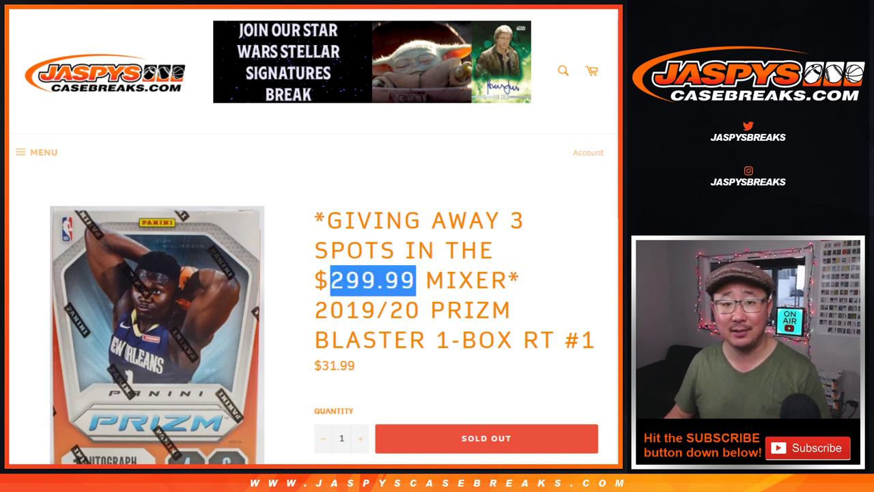
{"action": "left_click", "coordinate": [330, 280]}
Highlight the red giveaway rules paragraph further down, then reload the product page
{"action": "scroll", "coordinate": [314, 273], "scroll_direction": "down", "scroll_amount": 1}
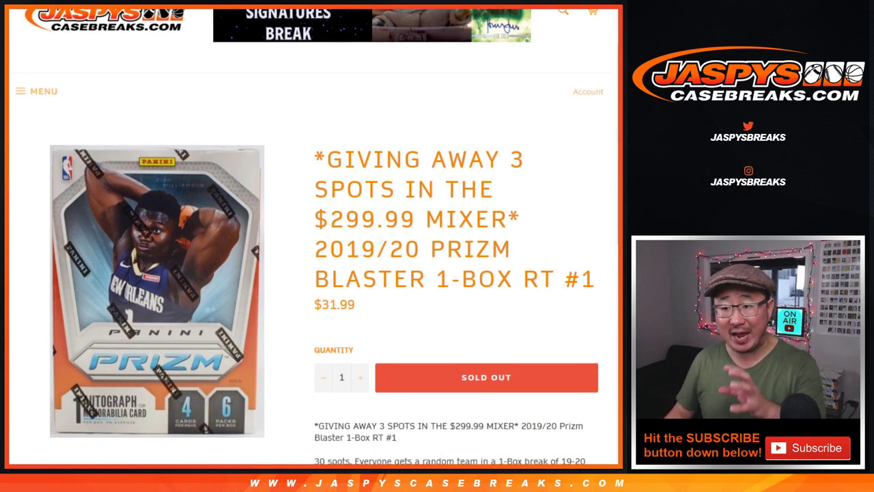
{"action": "scroll", "coordinate": [314, 273], "scroll_direction": "down", "scroll_amount": 3}
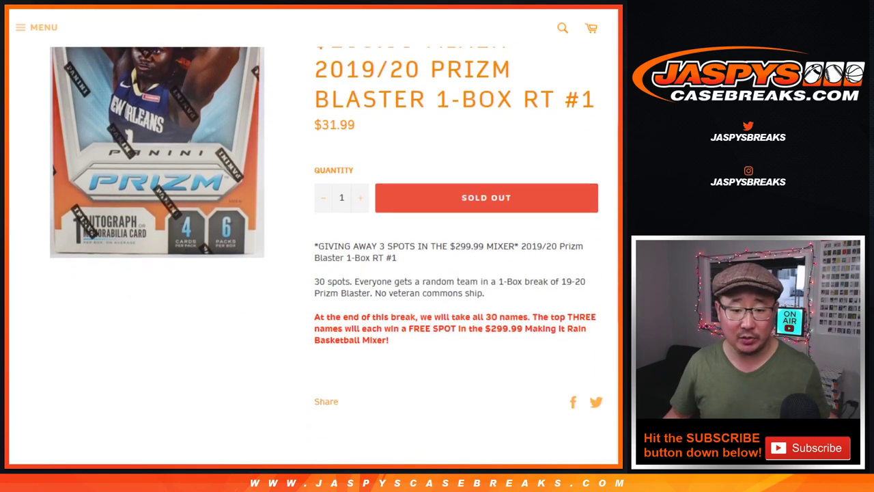
{"action": "mouse_move", "coordinate": [415, 313]}
{"action": "left_mouse_down"}
{"action": "mouse_move", "coordinate": [534, 313]}
{"action": "mouse_move", "coordinate": [389, 336]}
{"action": "left_mouse_up"}
{"action": "left_click", "coordinate": [390, 337]}
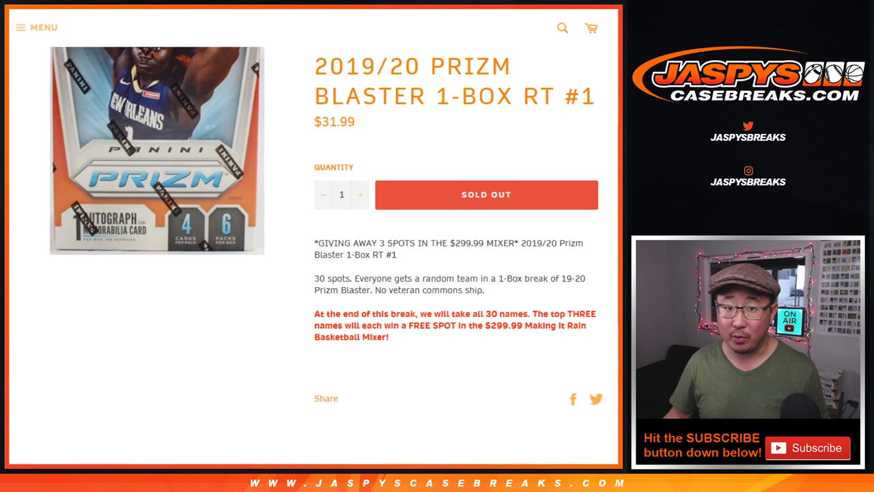
{"action": "key", "text": "F5"}
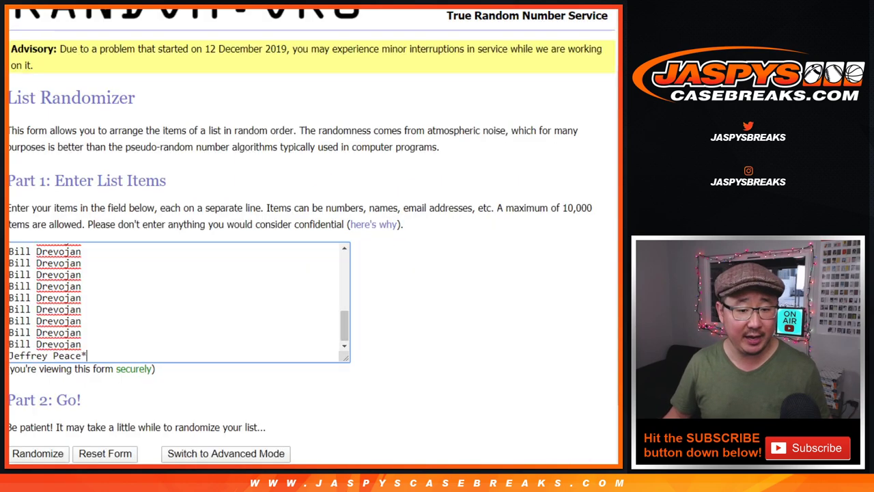
Roll the dice for a shuffle count, then randomize the buyer list eight times
{"action": "scroll", "coordinate": [178, 301], "scroll_direction": "up", "scroll_amount": 10}
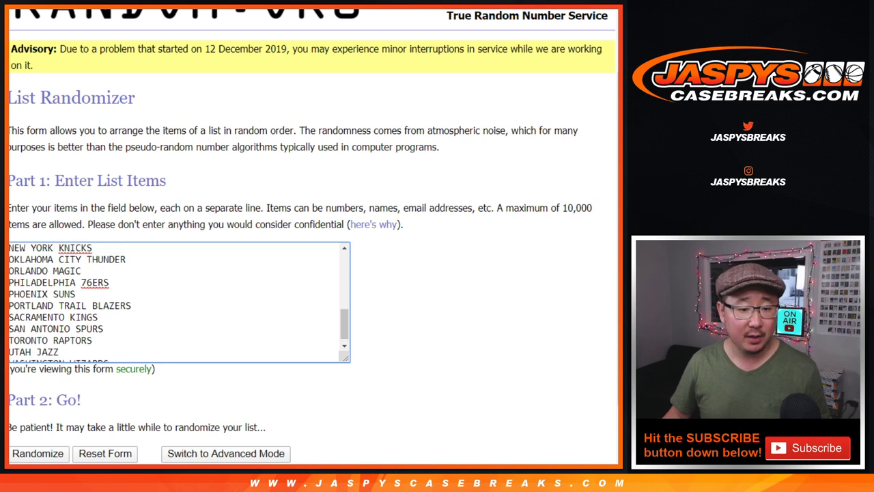
{"action": "left_click", "coordinate": [35, 272]}
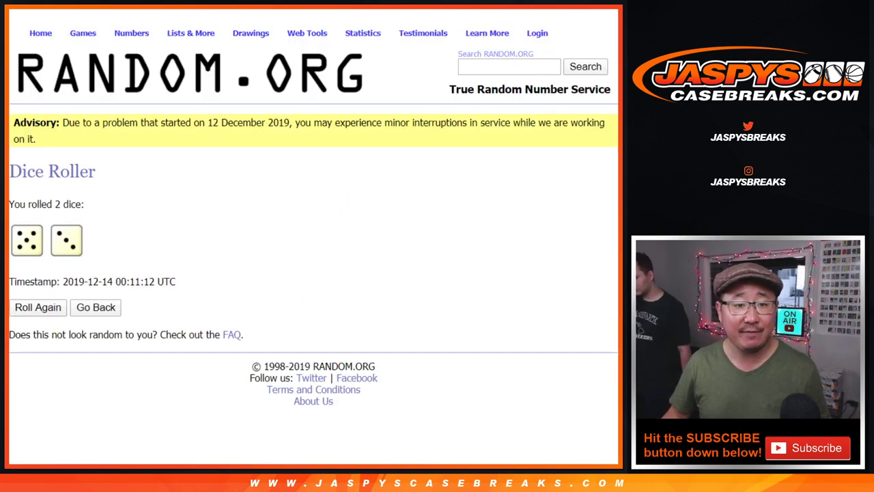
{"action": "scroll", "coordinate": [312, 225], "scroll_direction": "down", "scroll_amount": 2}
{"action": "left_click", "coordinate": [38, 376]}
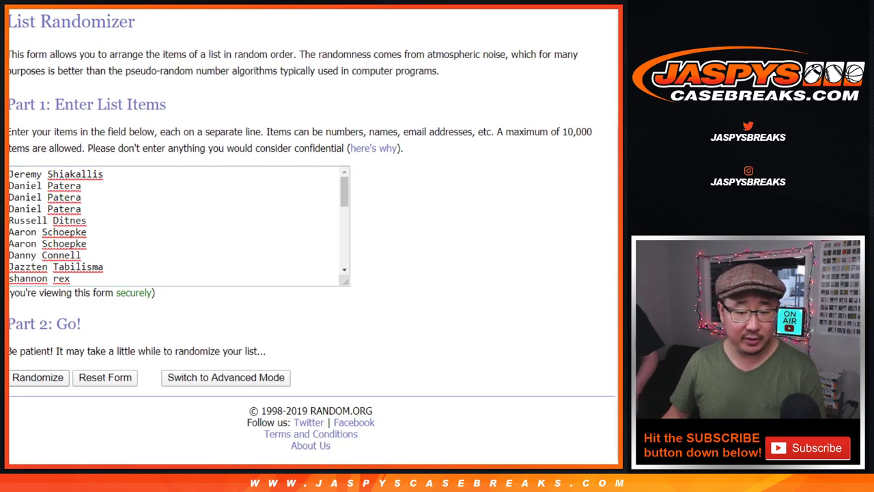
{"action": "scroll", "coordinate": [313, 273], "scroll_direction": "down", "scroll_amount": 4}
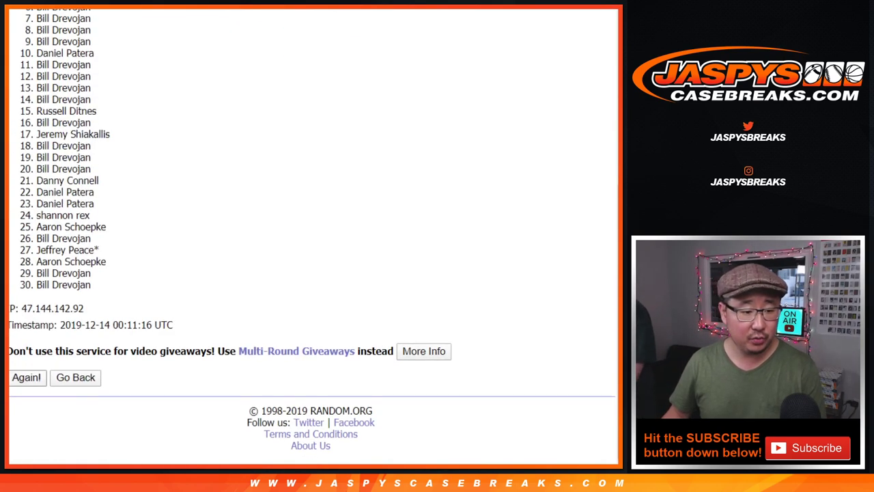
{"action": "left_click", "coordinate": [26, 377]}
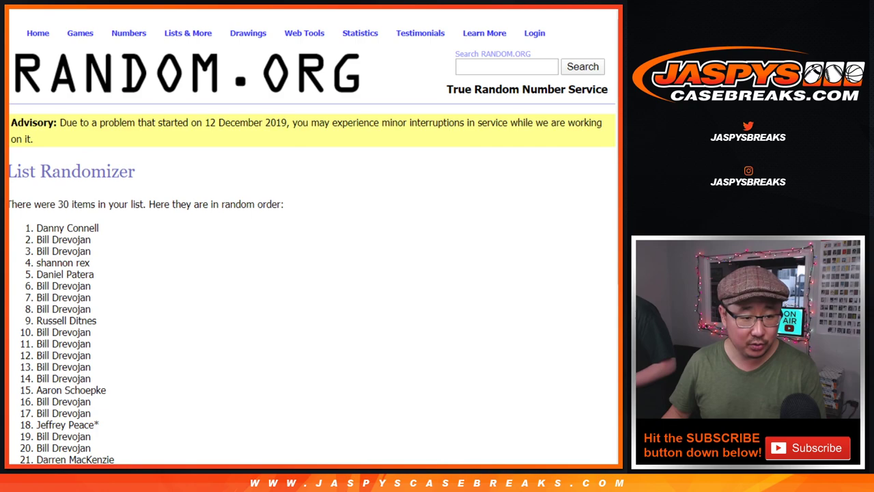
{"action": "scroll", "coordinate": [312, 273], "scroll_direction": "down", "scroll_amount": 5}
{"action": "left_click", "coordinate": [26, 377]}
{"action": "scroll", "coordinate": [313, 273], "scroll_direction": "down", "scroll_amount": 3}
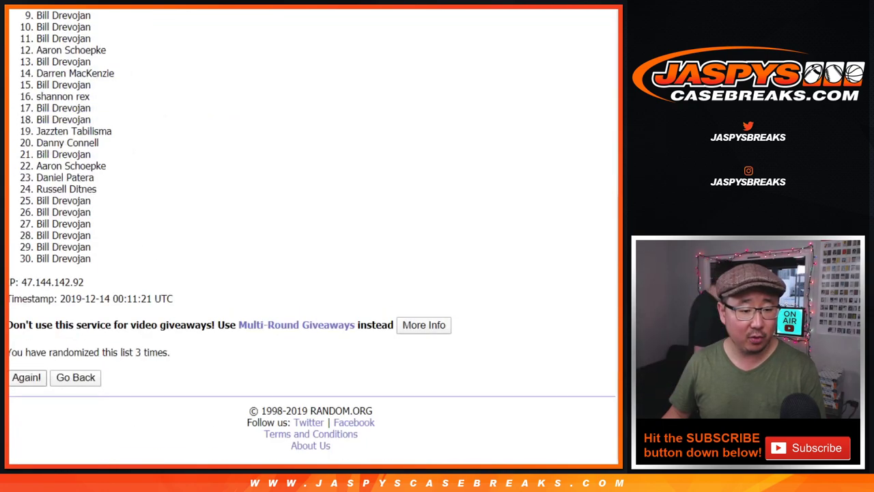
{"action": "left_click", "coordinate": [26, 377]}
{"action": "scroll", "coordinate": [312, 273], "scroll_direction": "down", "scroll_amount": 5}
{"action": "left_click", "coordinate": [26, 377]}
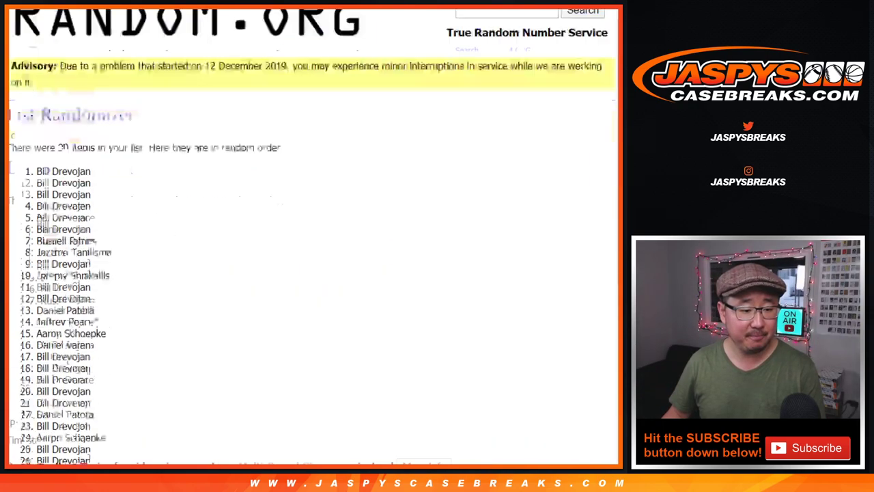
{"action": "scroll", "coordinate": [312, 273], "scroll_direction": "down", "scroll_amount": 5}
{"action": "left_click", "coordinate": [26, 377]}
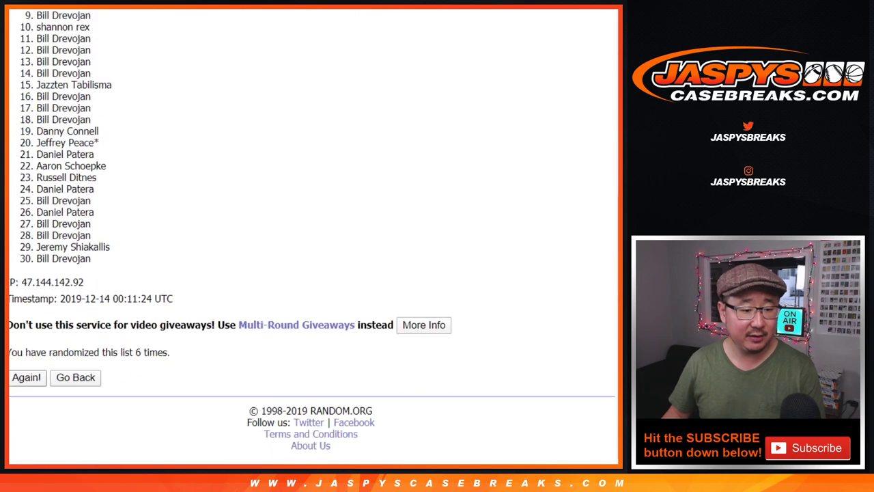
{"action": "left_click", "coordinate": [26, 377]}
{"action": "scroll", "coordinate": [312, 273], "scroll_direction": "down", "scroll_amount": 5}
{"action": "left_click", "coordinate": [26, 377]}
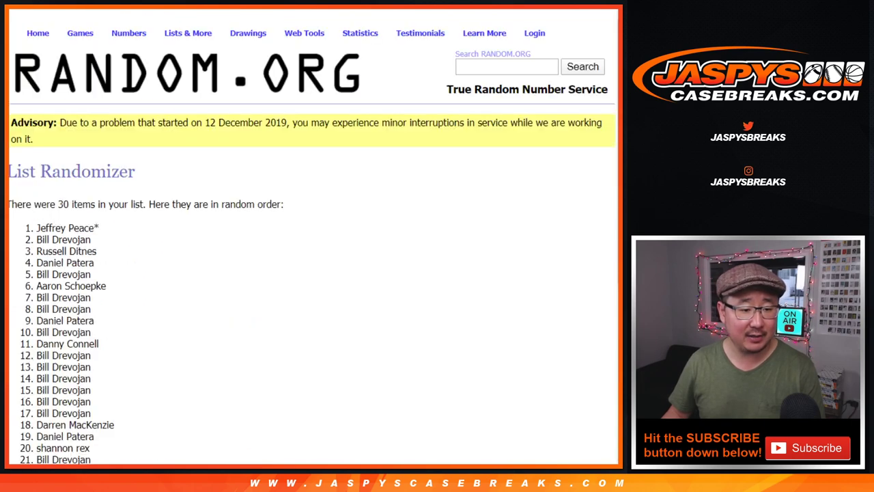
{"action": "scroll", "coordinate": [313, 273], "scroll_direction": "down", "scroll_amount": 5}
{"action": "scroll", "coordinate": [313, 273], "scroll_direction": "up", "scroll_amount": 5}
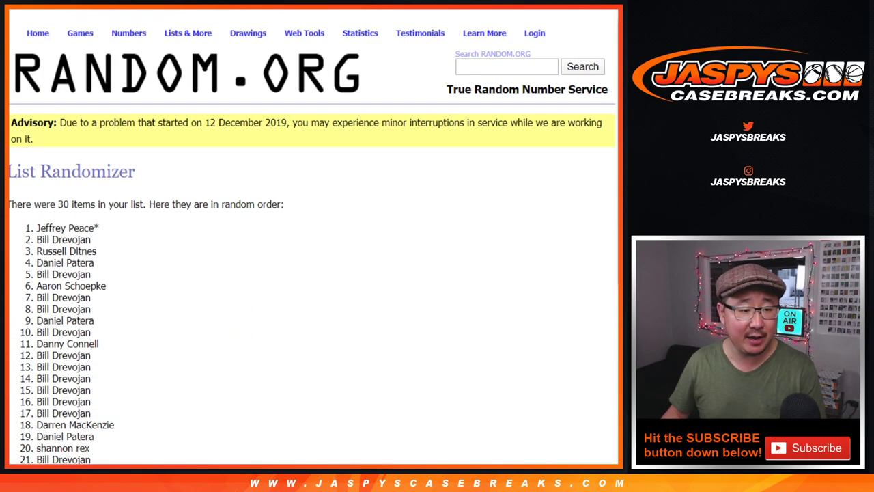
Copy the 30 shuffled buyer names into cell A1 of Sheet1, then return to Random.org
{"action": "mouse_move", "coordinate": [35, 227]}
{"action": "left_mouse_down"}
{"action": "mouse_move", "coordinate": [92, 461]}
{"action": "mouse_move", "coordinate": [90, 258]}
{"action": "left_mouse_up"}
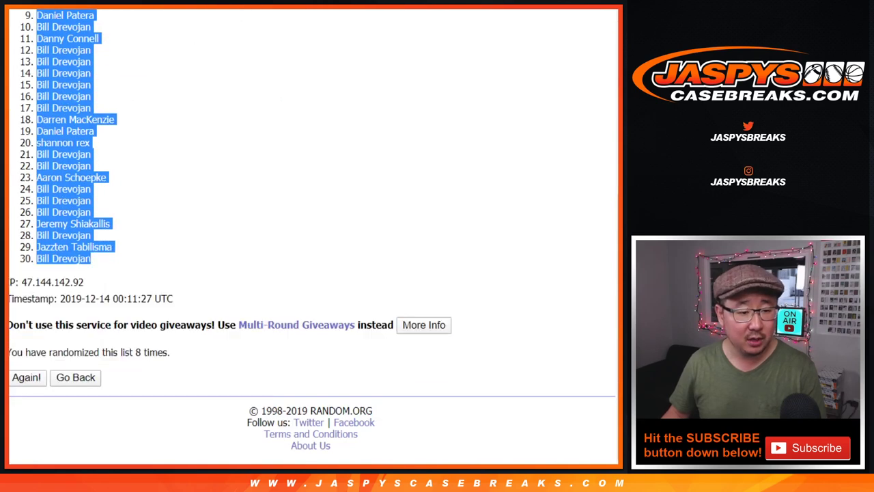
{"action": "key", "text": "ctrl+c"}
{"action": "key", "text": "ctrl+Tab"}
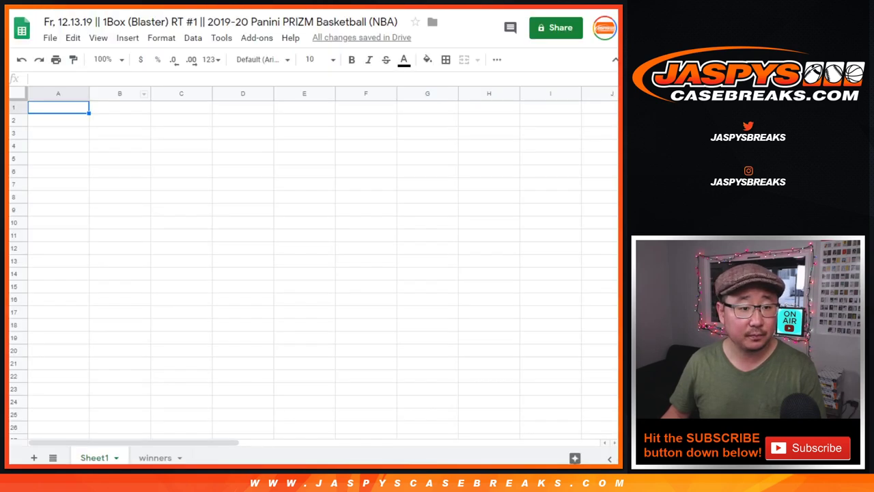
{"action": "right_click", "coordinate": [61, 107]}
{"action": "left_click", "coordinate": [89, 95]}
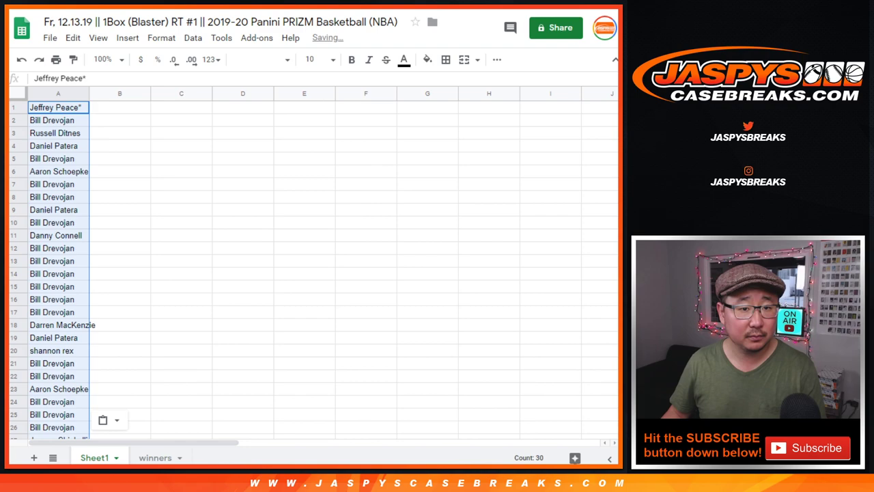
{"action": "key", "text": "ctrl+Tab"}
{"action": "key", "text": "ctrl+Tab"}
Shuffle the NBA team list eight times, ending with New Orleans Pelicans first, and select the result
{"action": "scroll", "coordinate": [313, 239], "scroll_direction": "down", "scroll_amount": 1}
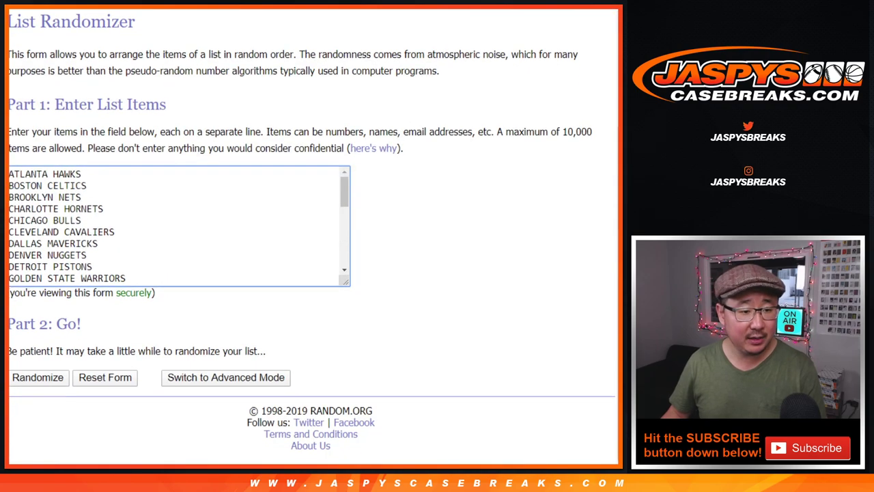
{"action": "left_click", "coordinate": [38, 376]}
{"action": "scroll", "coordinate": [313, 239], "scroll_direction": "down", "scroll_amount": 5}
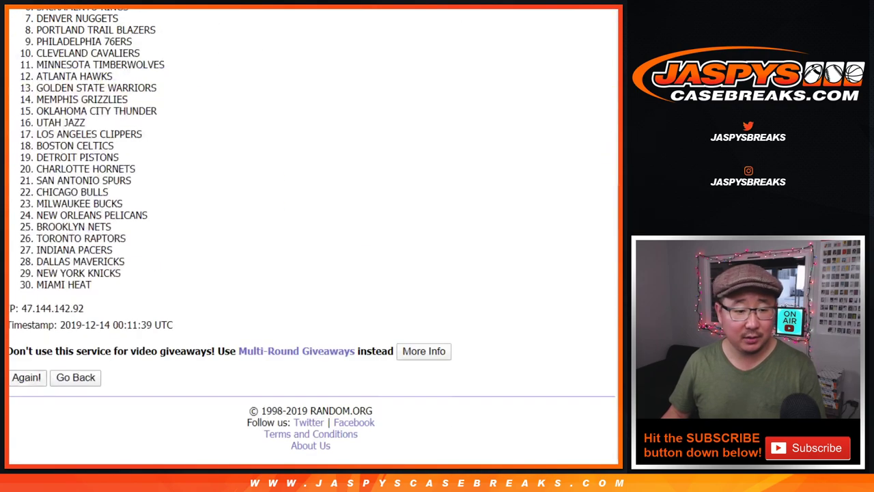
{"action": "left_click", "coordinate": [26, 377]}
{"action": "scroll", "coordinate": [312, 239], "scroll_direction": "down", "scroll_amount": 5}
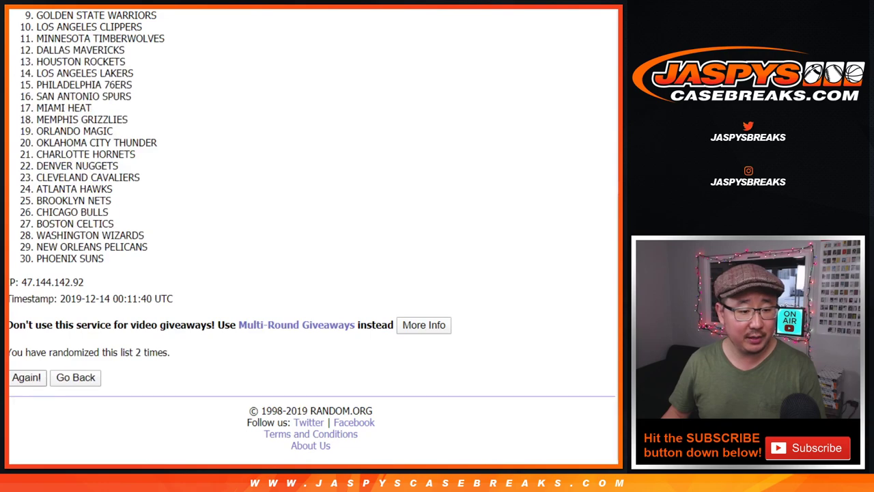
{"action": "left_click", "coordinate": [26, 377]}
{"action": "left_click", "coordinate": [26, 377]}
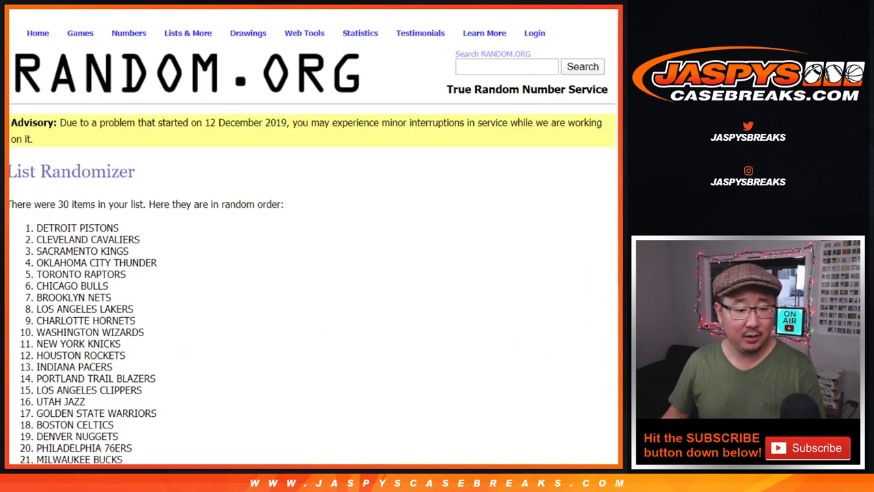
{"action": "scroll", "coordinate": [313, 239], "scroll_direction": "down", "scroll_amount": 5}
{"action": "left_click", "coordinate": [26, 377]}
{"action": "scroll", "coordinate": [312, 238], "scroll_direction": "down", "scroll_amount": 5}
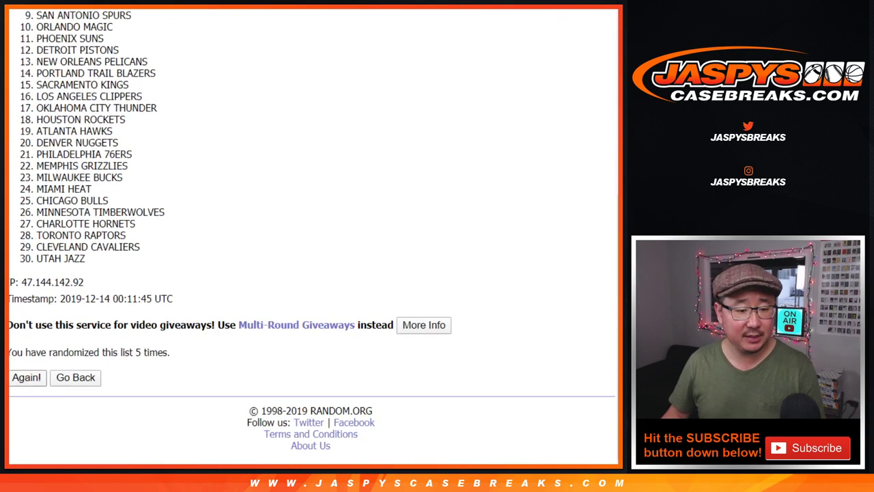
{"action": "left_click", "coordinate": [26, 377]}
{"action": "left_click", "coordinate": [26, 377]}
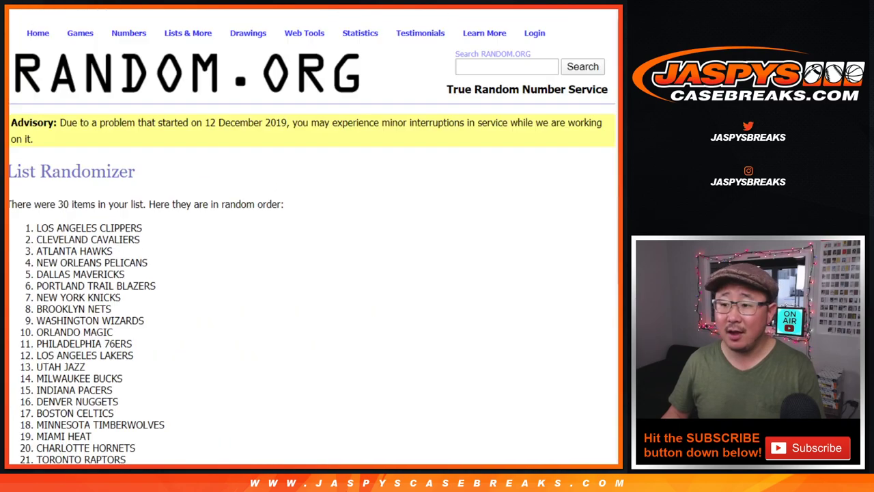
{"action": "scroll", "coordinate": [313, 239], "scroll_direction": "down", "scroll_amount": 5}
{"action": "left_click", "coordinate": [26, 377]}
{"action": "scroll", "coordinate": [312, 239], "scroll_direction": "down", "scroll_amount": 5}
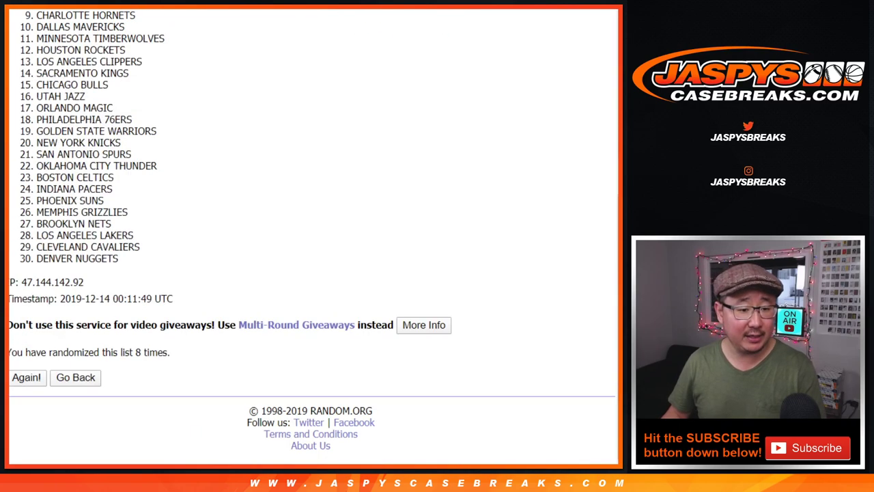
{"action": "scroll", "coordinate": [313, 239], "scroll_direction": "up", "scroll_amount": 5}
{"action": "mouse_move", "coordinate": [49, 227]}
{"action": "left_mouse_down"}
{"action": "mouse_move", "coordinate": [307, 457]}
{"action": "mouse_move", "coordinate": [102, 223]}
{"action": "mouse_move", "coordinate": [118, 258]}
{"action": "left_mouse_up"}
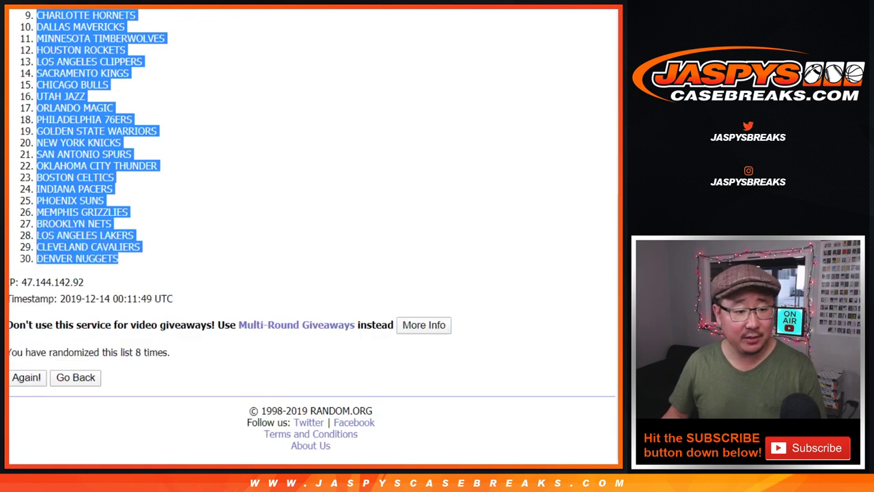
Paste the shuffled team names as values into column B beside the buyers
{"action": "key", "text": "ctrl+Tab"}
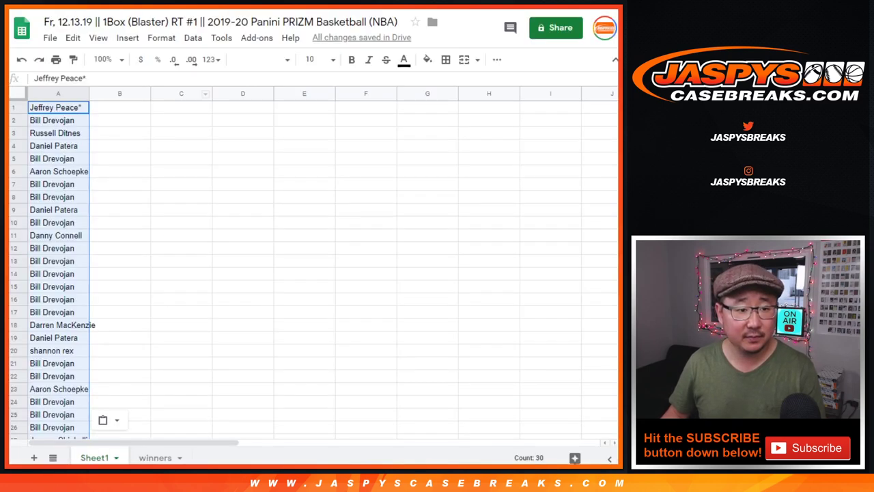
{"action": "right_click", "coordinate": [139, 107]}
{"action": "left_click", "coordinate": [300, 114]}
Set the whole sheet to Nunito size 12, fit columns A and B, and zoom to 150%
{"action": "key", "text": "ctrl+a"}
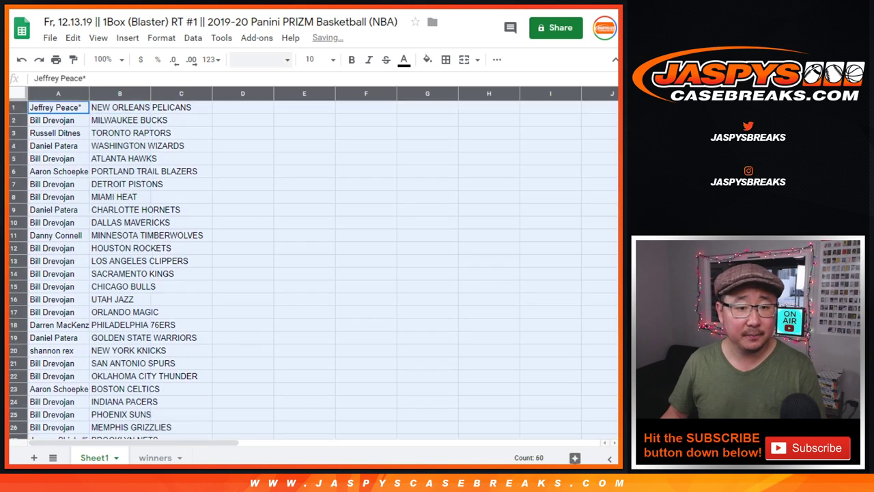
{"action": "left_click", "coordinate": [259, 59]}
{"action": "left_click", "coordinate": [249, 179]}
{"action": "left_click", "coordinate": [316, 59]}
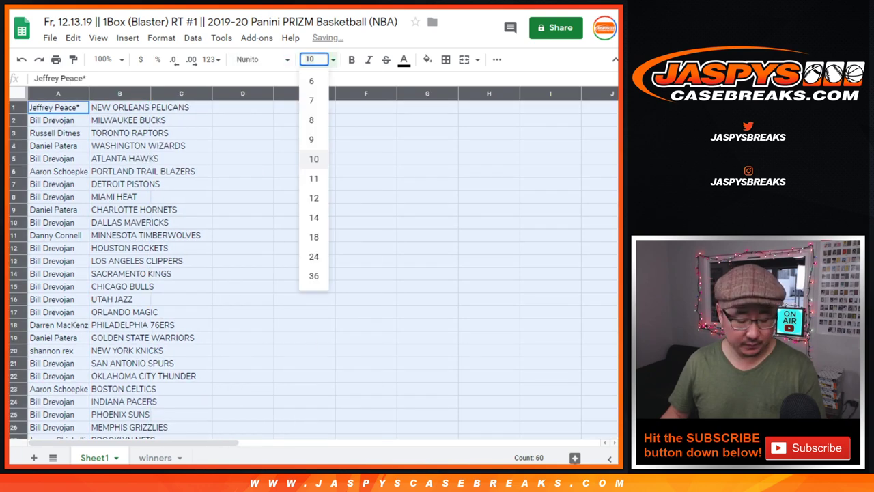
{"action": "type", "text": "12"}
{"action": "key", "text": "Return"}
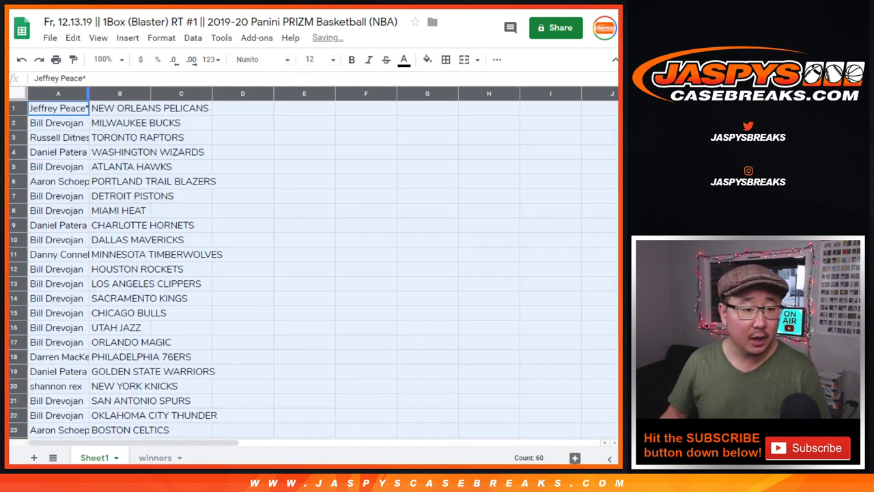
{"action": "double_click", "coordinate": [88, 93]}
{"action": "left_click", "coordinate": [102, 59]}
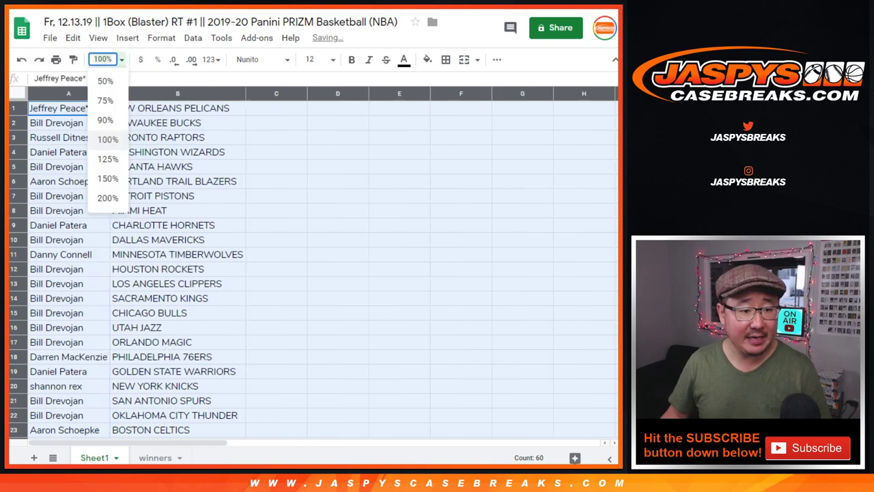
{"action": "left_click", "coordinate": [107, 179]}
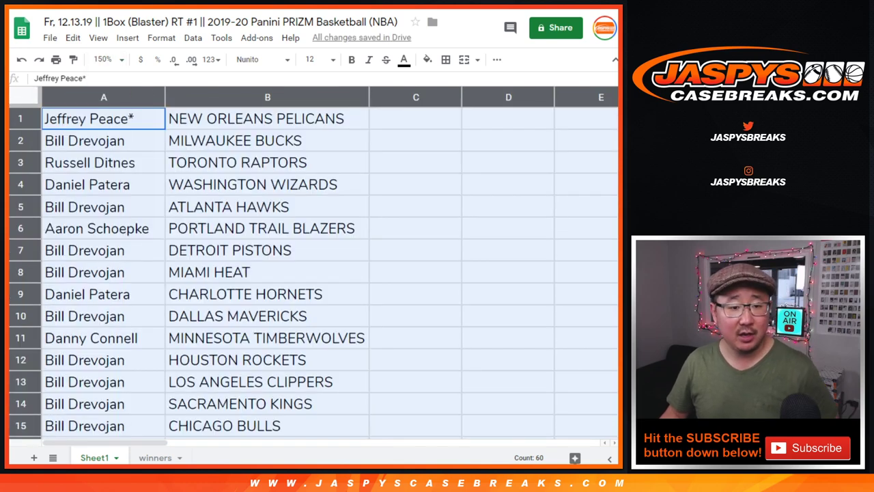
{"action": "left_click", "coordinate": [21, 141]}
{"action": "left_click", "coordinate": [21, 163]}
{"action": "left_click", "coordinate": [20, 184]}
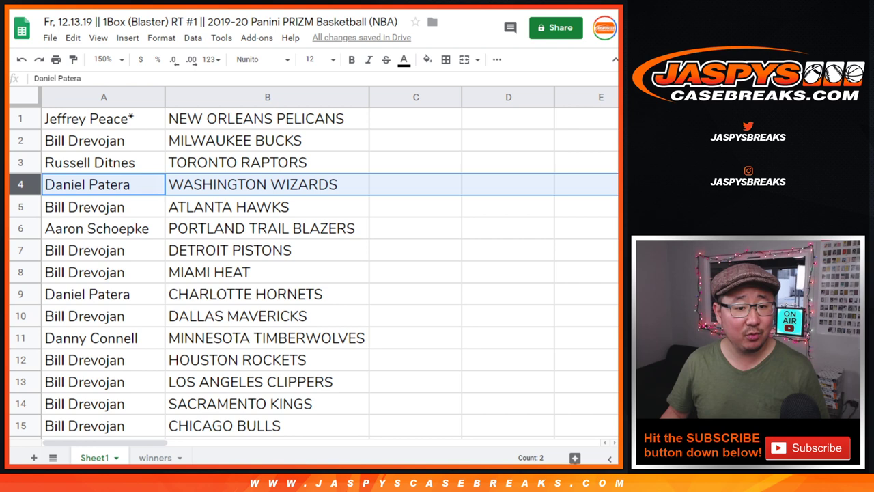
{"action": "scroll", "coordinate": [314, 273], "scroll_direction": "down", "scroll_amount": 1}
{"action": "left_click", "coordinate": [20, 162]}
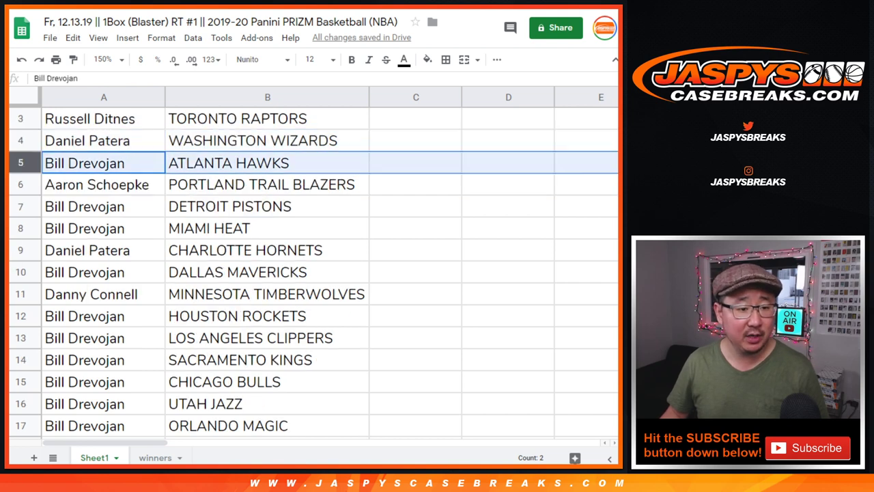
{"action": "scroll", "coordinate": [314, 273], "scroll_direction": "down", "scroll_amount": 1}
{"action": "left_click", "coordinate": [21, 140]}
{"action": "left_click", "coordinate": [21, 162]}
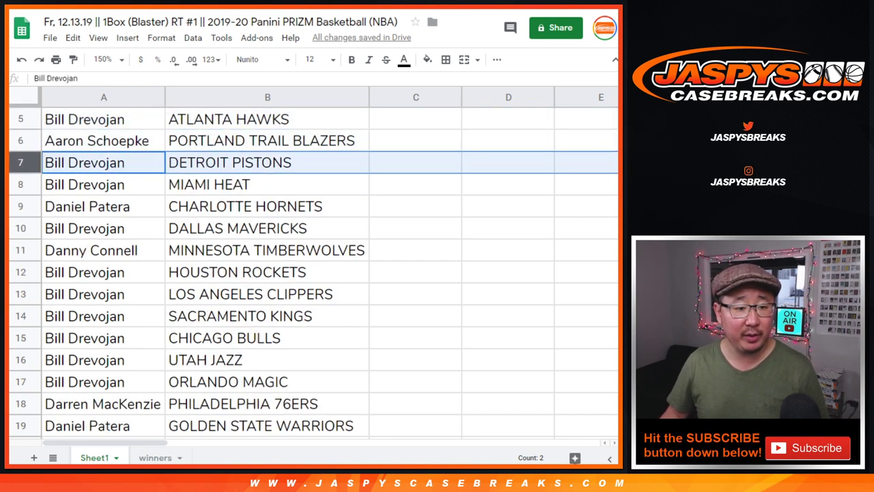
{"action": "left_click", "coordinate": [21, 184]}
{"action": "left_click", "coordinate": [20, 206]}
{"action": "left_click", "coordinate": [20, 228]}
{"action": "scroll", "coordinate": [314, 273], "scroll_direction": "down", "scroll_amount": 2}
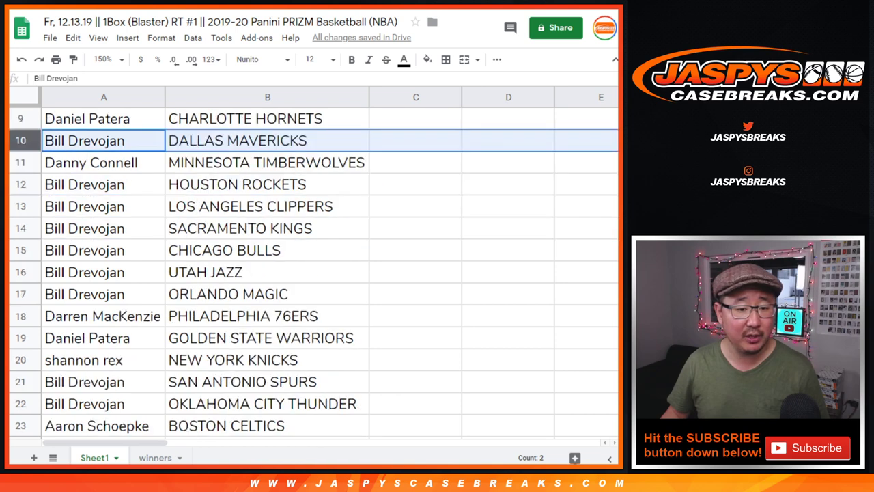
{"action": "left_click", "coordinate": [20, 163]}
{"action": "left_click", "coordinate": [21, 184]}
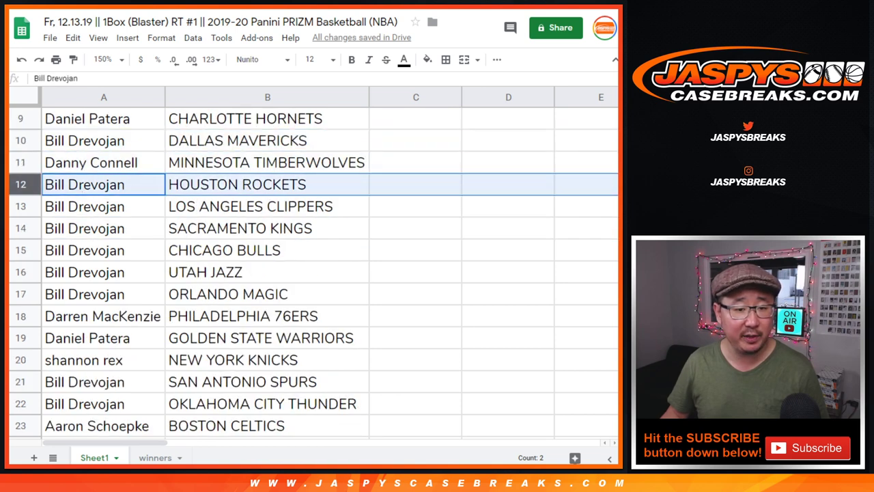
{"action": "left_click", "coordinate": [21, 206]}
{"action": "left_click", "coordinate": [21, 228]}
{"action": "left_click", "coordinate": [21, 250]}
{"action": "left_click", "coordinate": [20, 272]}
{"action": "left_click", "coordinate": [20, 293]}
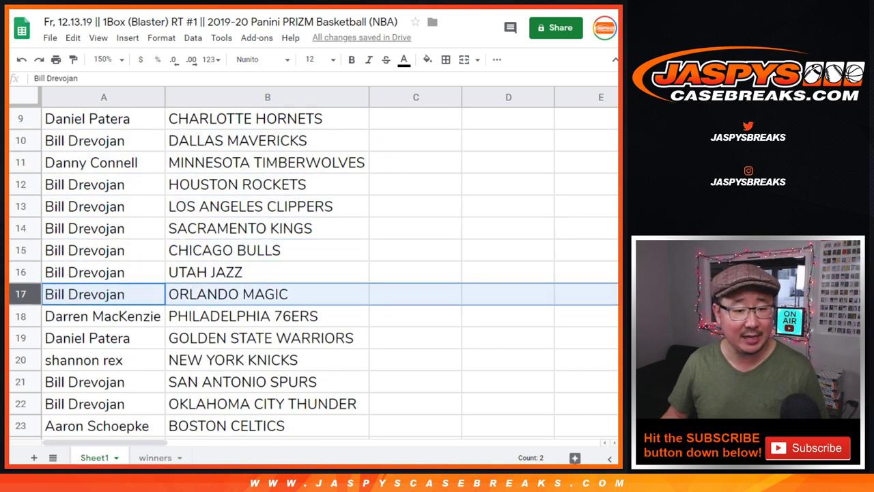
{"action": "scroll", "coordinate": [314, 273], "scroll_direction": "down", "scroll_amount": 4}
{"action": "left_click", "coordinate": [21, 139]}
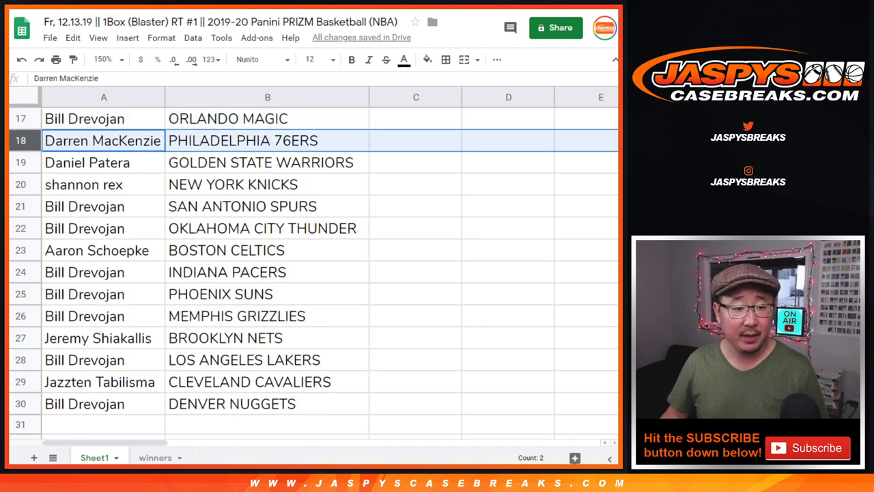
{"action": "left_click", "coordinate": [20, 163]}
{"action": "left_click", "coordinate": [21, 184]}
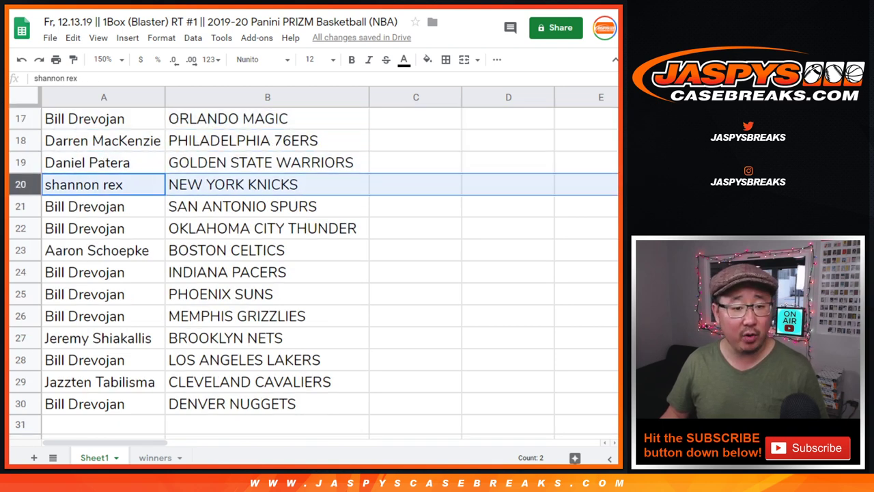
{"action": "left_click", "coordinate": [21, 206]}
{"action": "left_click", "coordinate": [20, 228]}
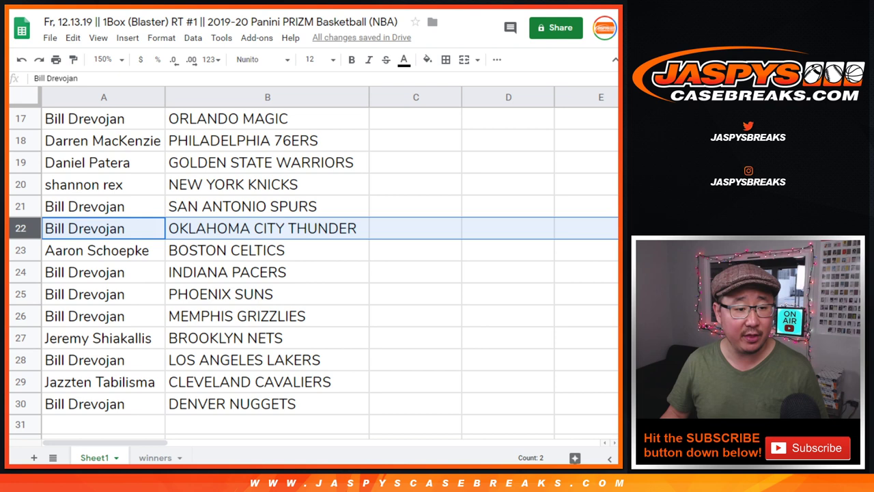
{"action": "left_click", "coordinate": [21, 249]}
{"action": "left_click", "coordinate": [21, 272]}
{"action": "scroll", "coordinate": [313, 266], "scroll_direction": "down", "scroll_amount": 2}
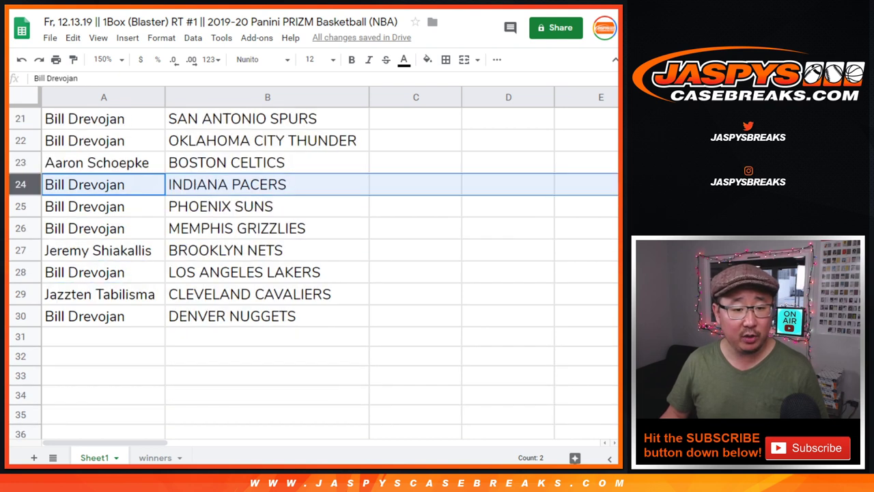
{"action": "left_click", "coordinate": [20, 206]}
{"action": "left_click", "coordinate": [20, 228]}
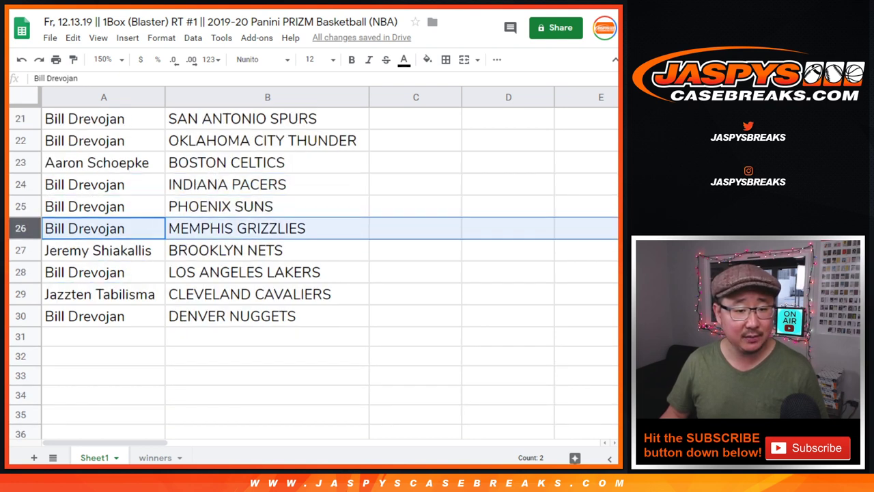
{"action": "left_click", "coordinate": [21, 250]}
{"action": "left_click", "coordinate": [20, 271]}
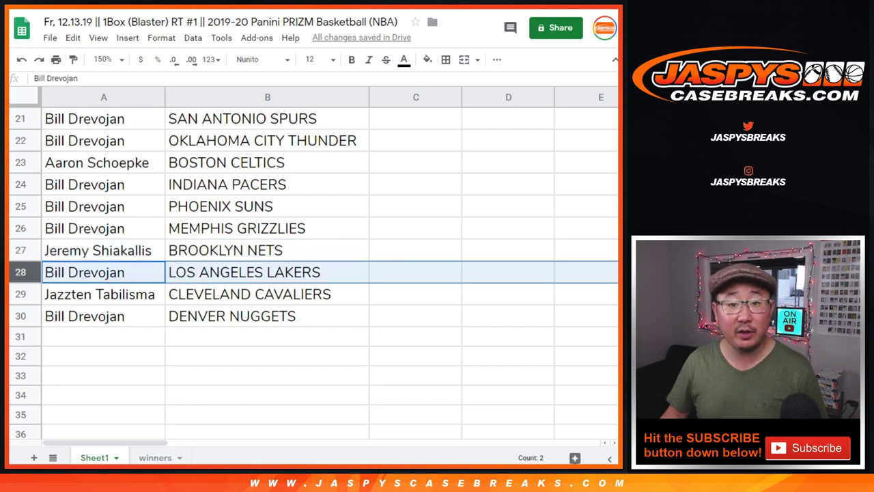
{"action": "left_click", "coordinate": [20, 293]}
{"action": "left_click", "coordinate": [20, 315]}
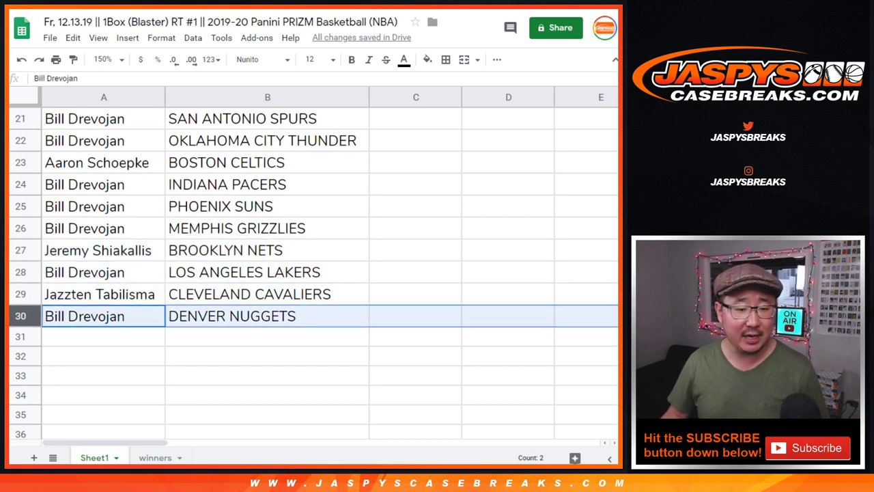
Zoom the sheet to 75% and sort it A→Z by the team column B
{"action": "scroll", "coordinate": [314, 273], "scroll_direction": "up", "scroll_amount": 7}
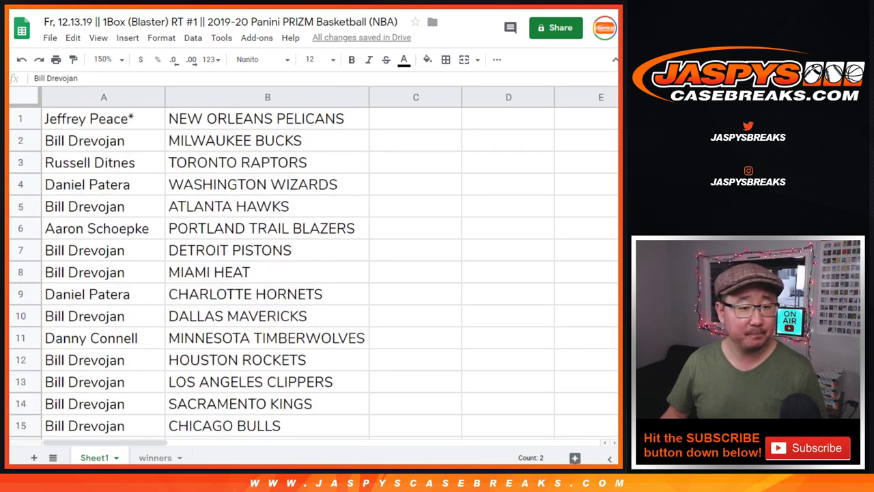
{"action": "left_click", "coordinate": [103, 59]}
{"action": "type", "text": "70"}
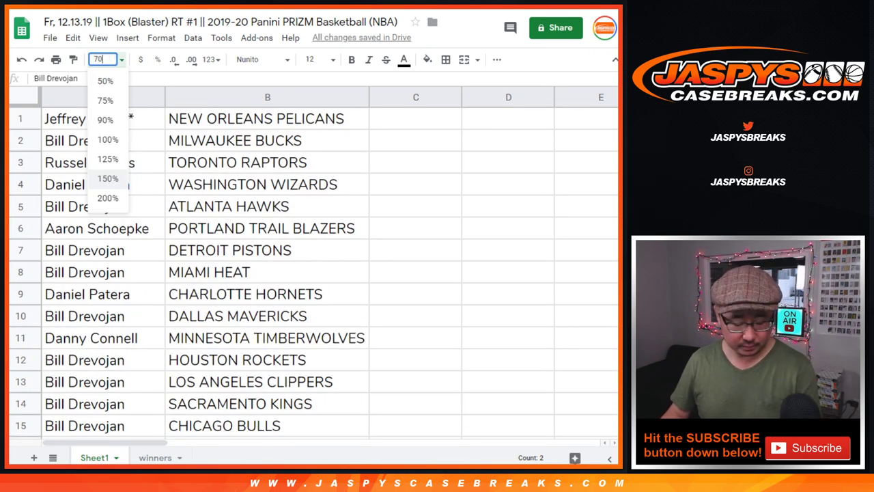
{"action": "key", "text": "Return"}
{"action": "left_click", "coordinate": [103, 60]}
{"action": "type", "text": "75"}
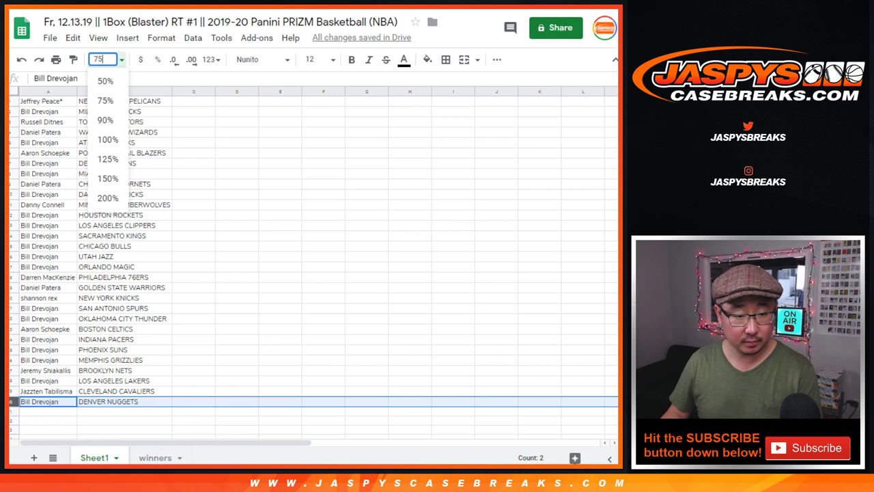
{"action": "key", "text": "Return"}
{"action": "left_click", "coordinate": [133, 91]}
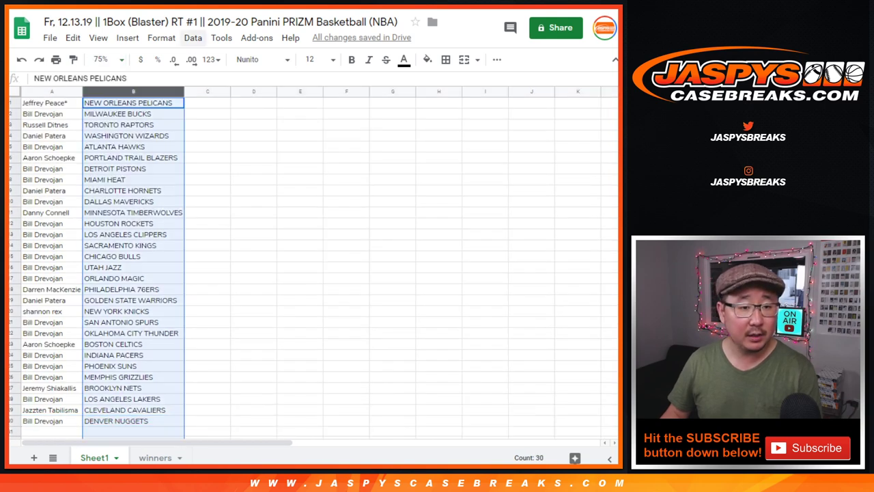
{"action": "left_click", "coordinate": [193, 37]}
{"action": "left_click", "coordinate": [259, 58]}
Give every cell of the pairs list borders and centre-align the text
{"action": "left_click", "coordinate": [51, 125]}
{"action": "key", "text": "ctrl+a"}
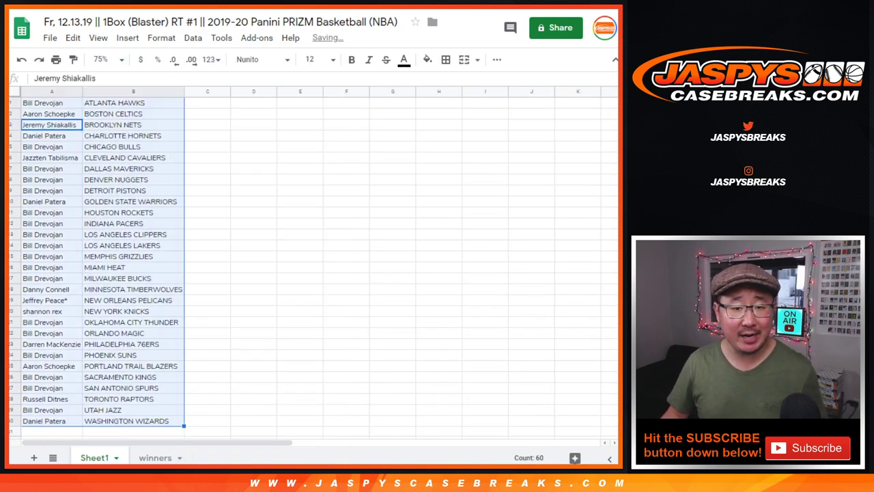
{"action": "left_click", "coordinate": [446, 59]}
{"action": "left_click", "coordinate": [451, 85]}
{"action": "left_click", "coordinate": [496, 59]}
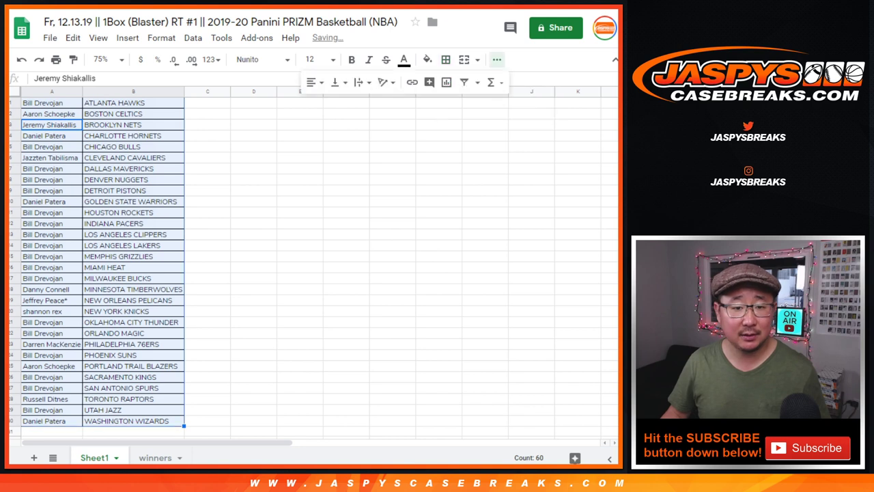
{"action": "left_click", "coordinate": [315, 81]}
{"action": "left_click", "coordinate": [328, 102]}
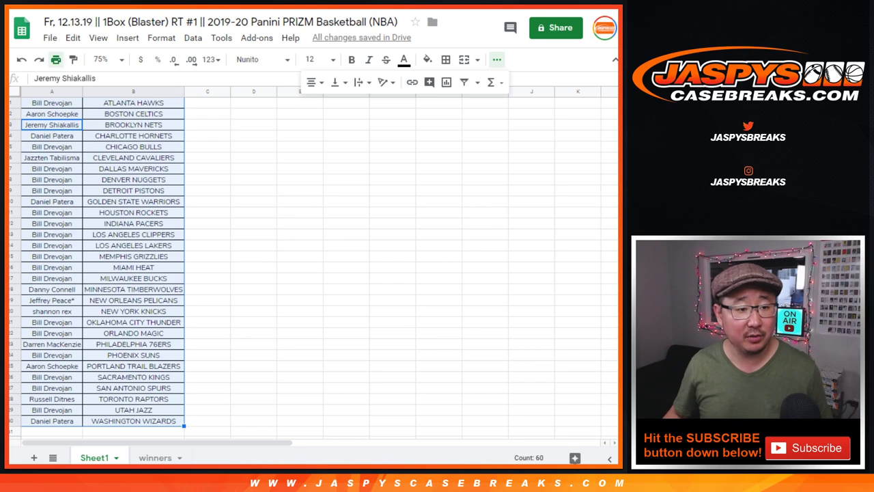
Print the sheet with the workbook title and sheet name added to the header
{"action": "left_click", "coordinate": [56, 59]}
{"action": "left_click", "coordinate": [485, 312]}
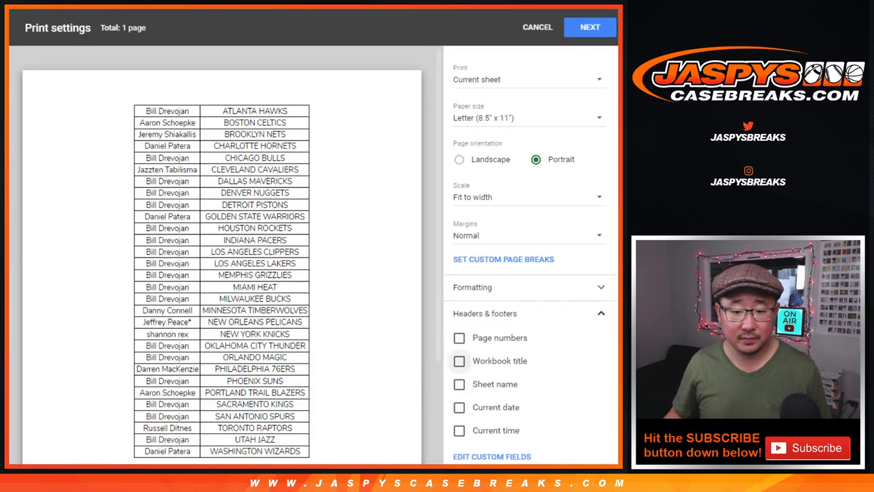
{"action": "left_click", "coordinate": [459, 361]}
{"action": "left_click", "coordinate": [458, 384]}
{"action": "left_click", "coordinate": [590, 27]}
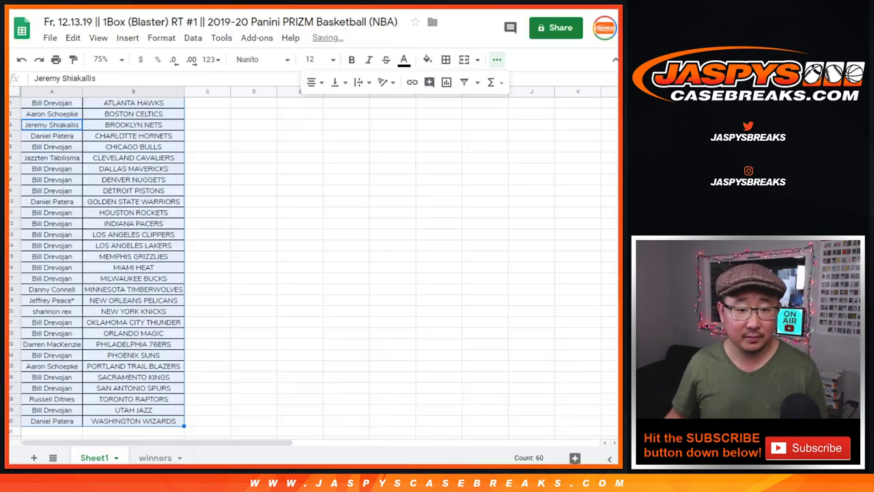
{"action": "key", "text": "Return"}
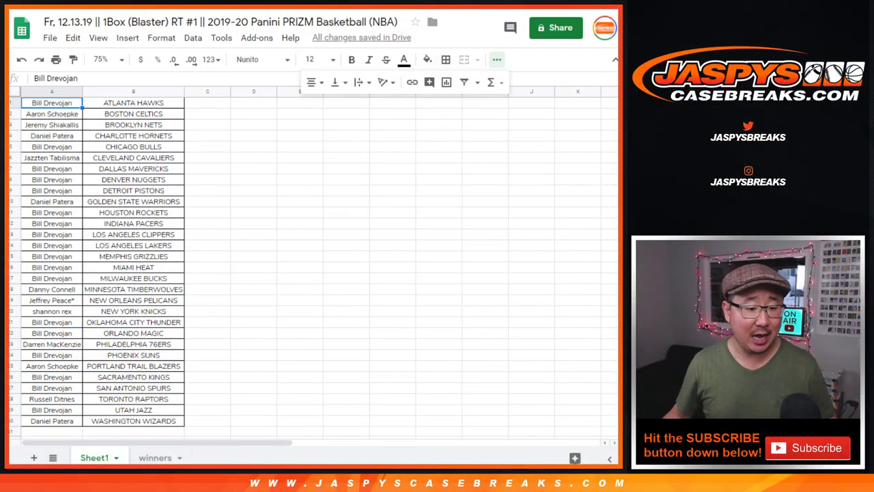
Select the 30 buyer names in column A and copy them over to the other window
{"action": "key", "text": "ctrl+shift+Down"}
{"action": "key", "text": "ctrl+c"}
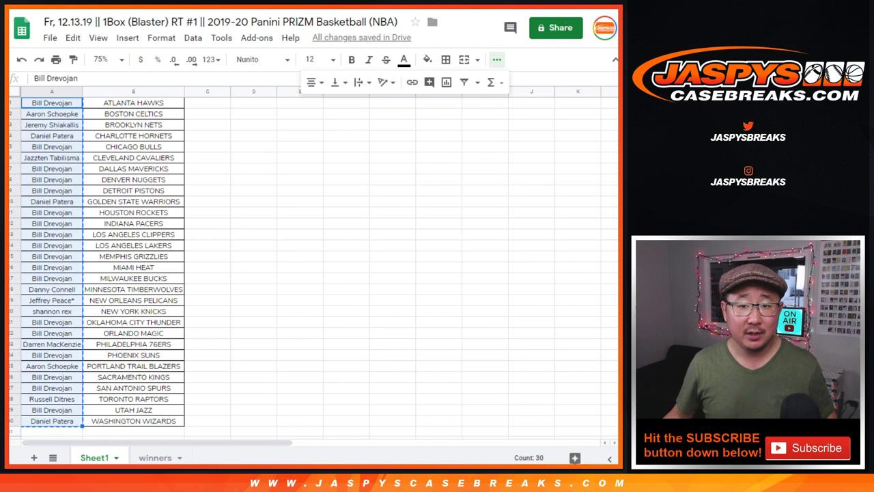
{"action": "key", "text": "alt+Tab"}
{"action": "key", "text": "ctrl+v"}
{"action": "key", "text": "ctrl+Home"}
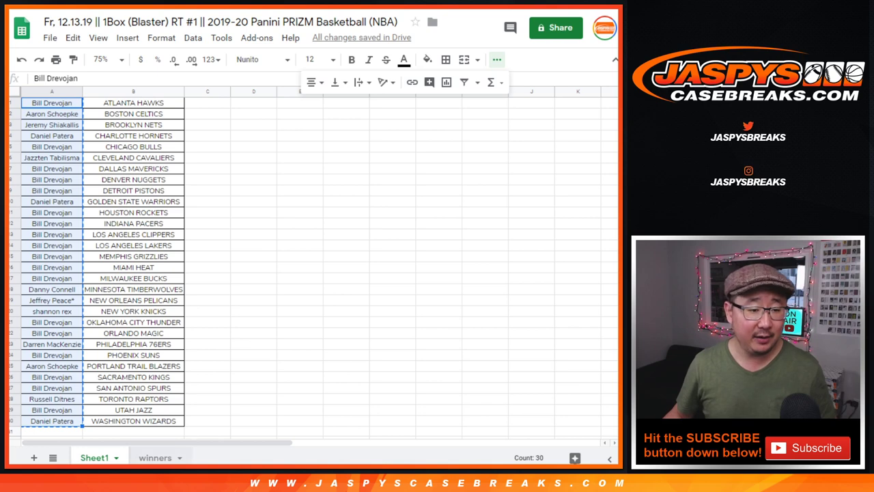
Open the winners tab and zoom it to 150%
{"action": "left_click", "coordinate": [155, 457]}
{"action": "left_click", "coordinate": [109, 59]}
{"action": "left_click", "coordinate": [108, 179]}
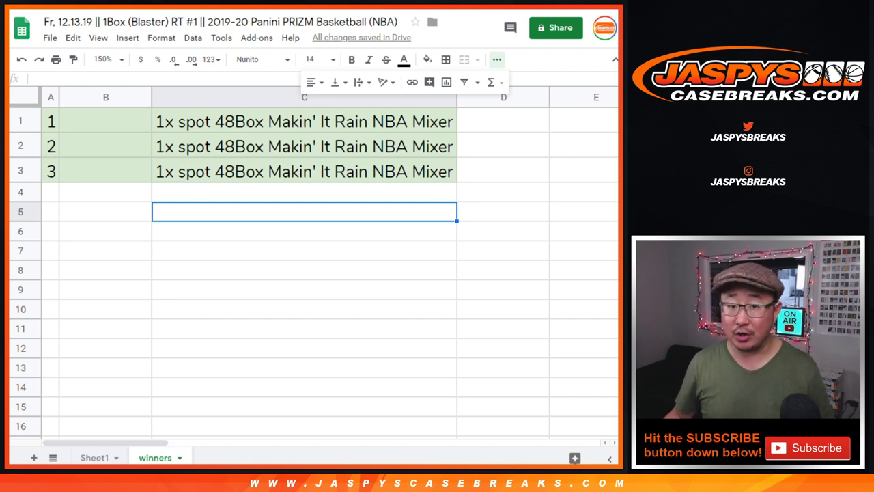
Shuffle the pasted 30 names in the List Randomizer until it reaches eight times
{"action": "key", "text": "ctrl+Tab"}
{"action": "scroll", "coordinate": [177, 375], "scroll_direction": "down", "scroll_amount": 10}
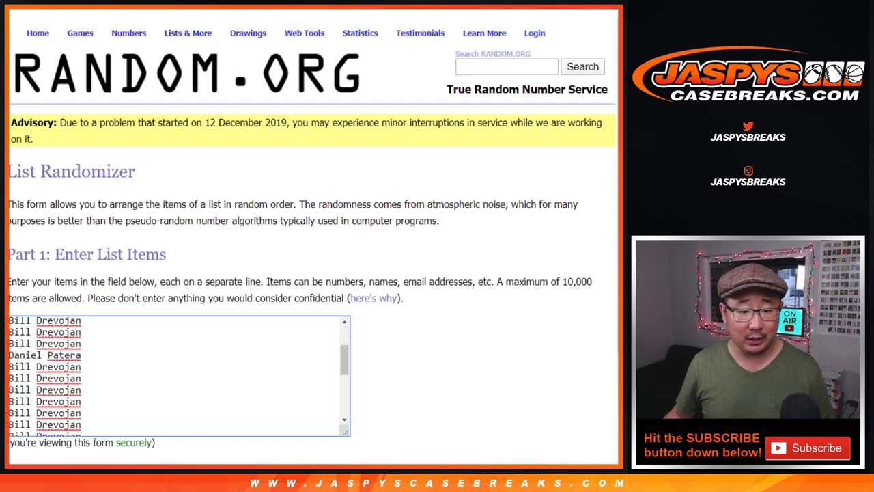
{"action": "scroll", "coordinate": [178, 375], "scroll_direction": "up", "scroll_amount": 10}
{"action": "scroll", "coordinate": [177, 375], "scroll_direction": "down", "scroll_amount": 10}
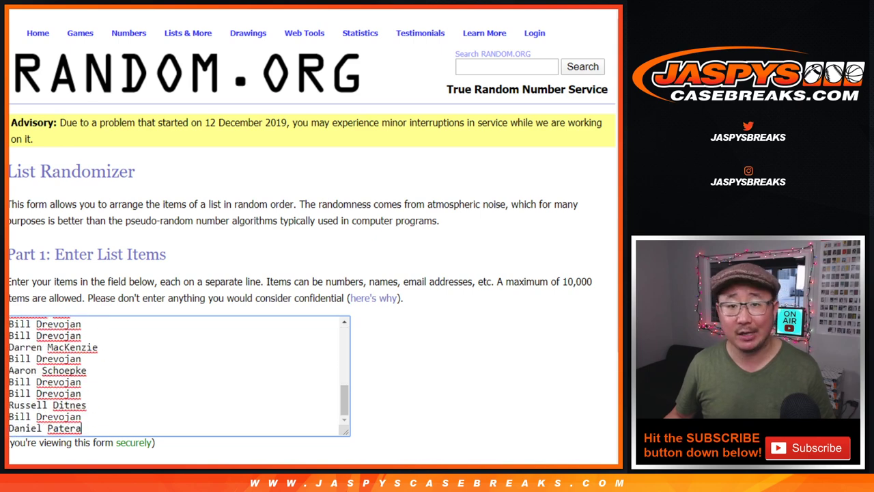
{"action": "scroll", "coordinate": [178, 375], "scroll_direction": "up", "scroll_amount": 10}
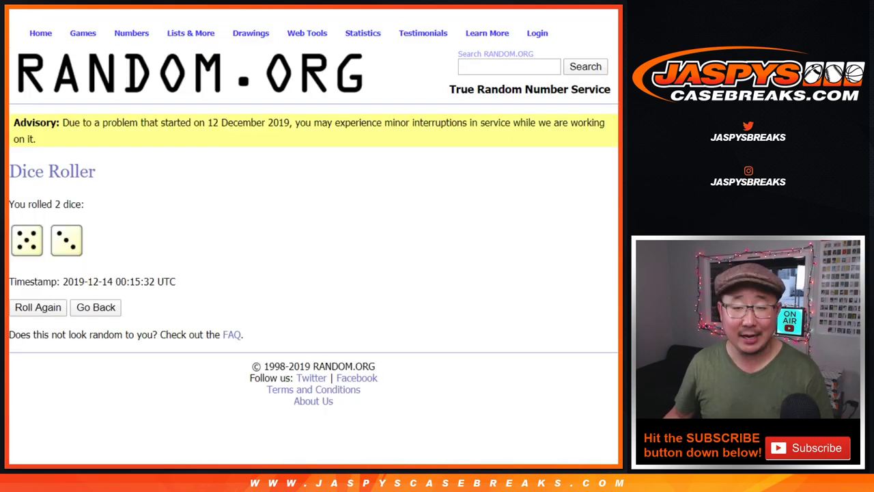
{"action": "scroll", "coordinate": [313, 239], "scroll_direction": "down", "scroll_amount": 3}
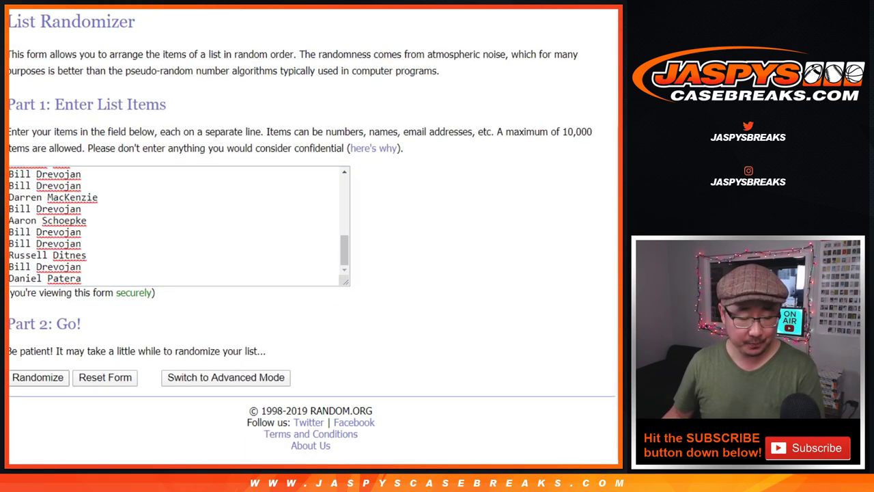
{"action": "scroll", "coordinate": [312, 238], "scroll_direction": "down", "scroll_amount": 5}
{"action": "left_click", "coordinate": [26, 377]}
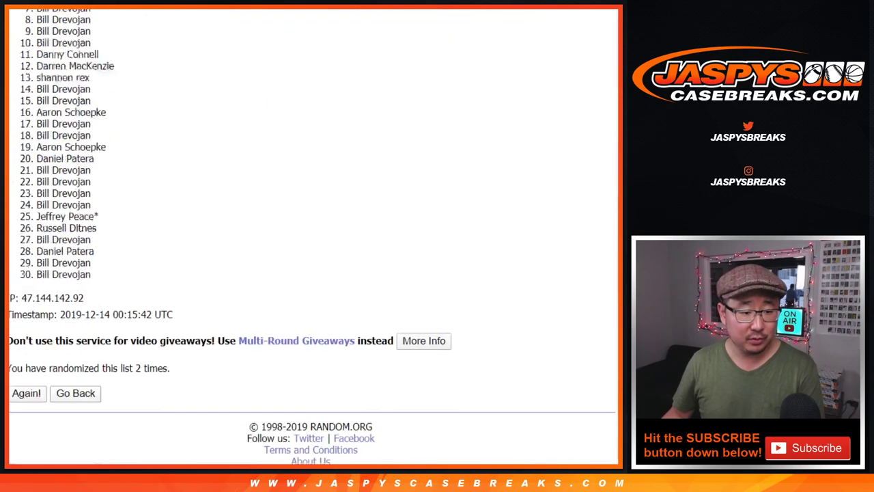
{"action": "left_click", "coordinate": [26, 377]}
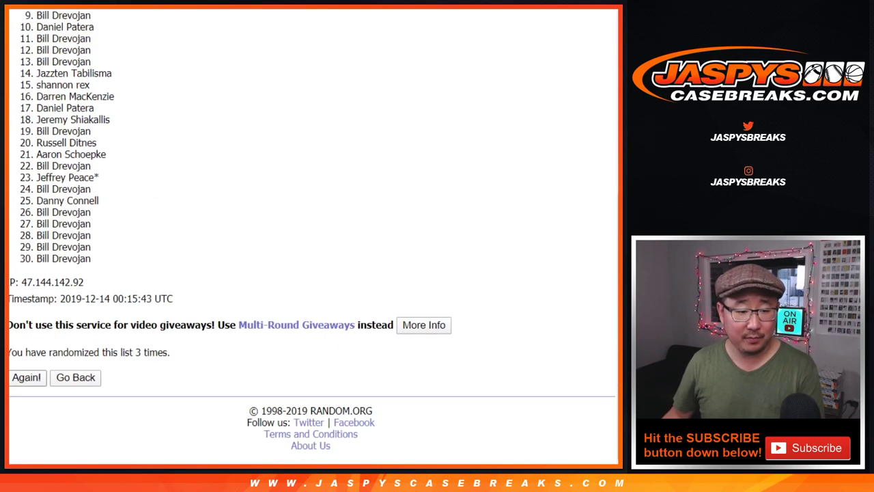
{"action": "left_click", "coordinate": [26, 376]}
{"action": "left_click", "coordinate": [26, 377]}
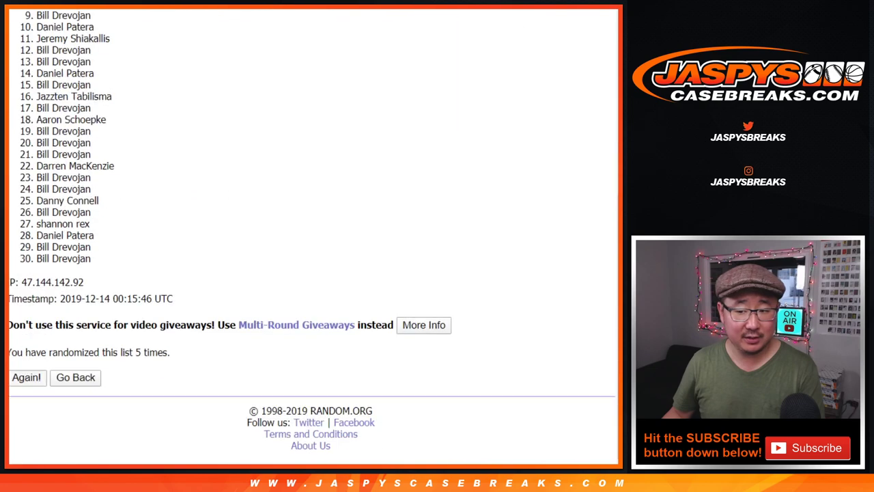
{"action": "left_click", "coordinate": [26, 377]}
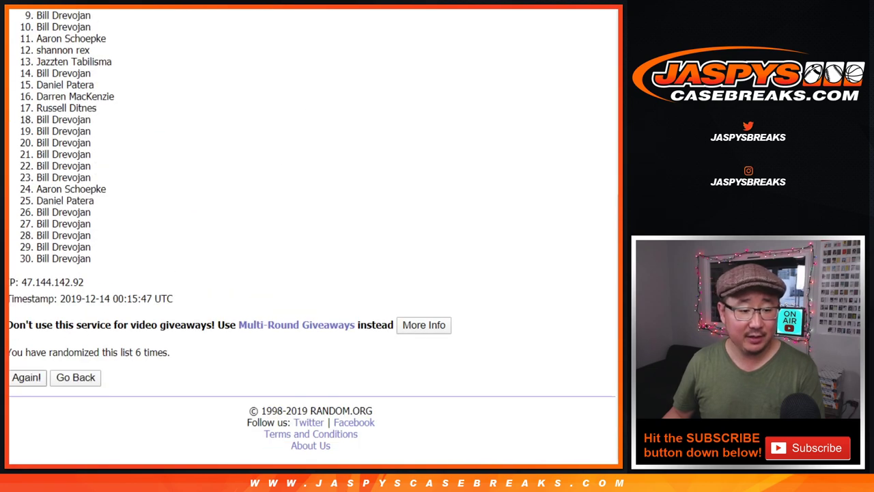
{"action": "left_click", "coordinate": [26, 377]}
{"action": "left_click", "coordinate": [26, 377]}
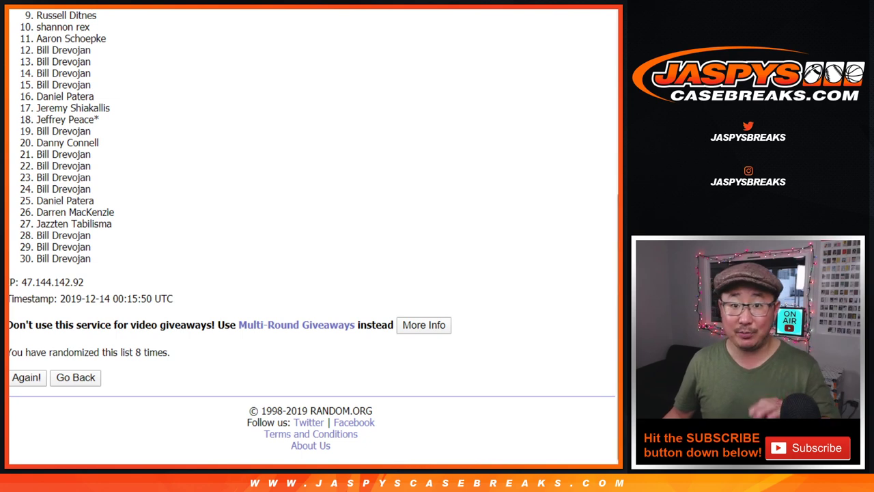
Select and copy the final order of all 30 shuffled names
{"action": "scroll", "coordinate": [311, 232], "scroll_direction": "up", "scroll_amount": 1}
{"action": "scroll", "coordinate": [311, 236], "scroll_direction": "up", "scroll_amount": 1}
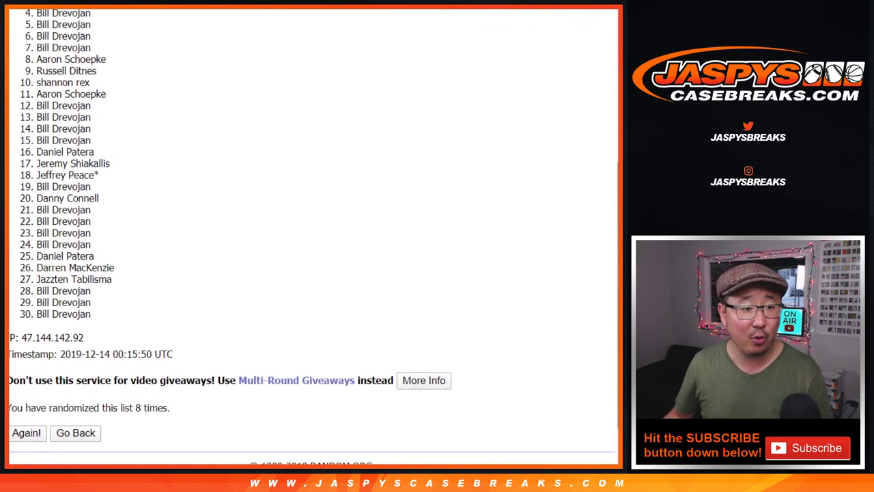
{"action": "scroll", "coordinate": [311, 236], "scroll_direction": "up", "scroll_amount": 1}
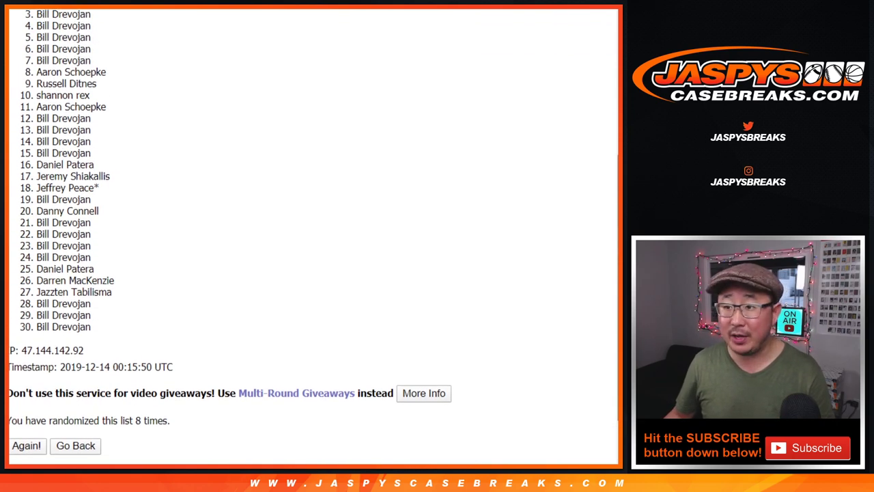
{"action": "scroll", "coordinate": [311, 236], "scroll_direction": "up", "scroll_amount": 1}
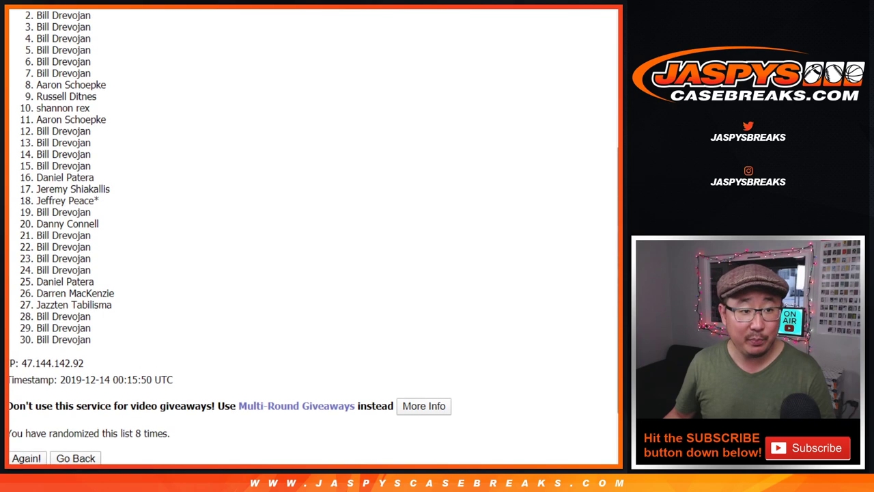
{"action": "scroll", "coordinate": [311, 236], "scroll_direction": "up", "scroll_amount": 1}
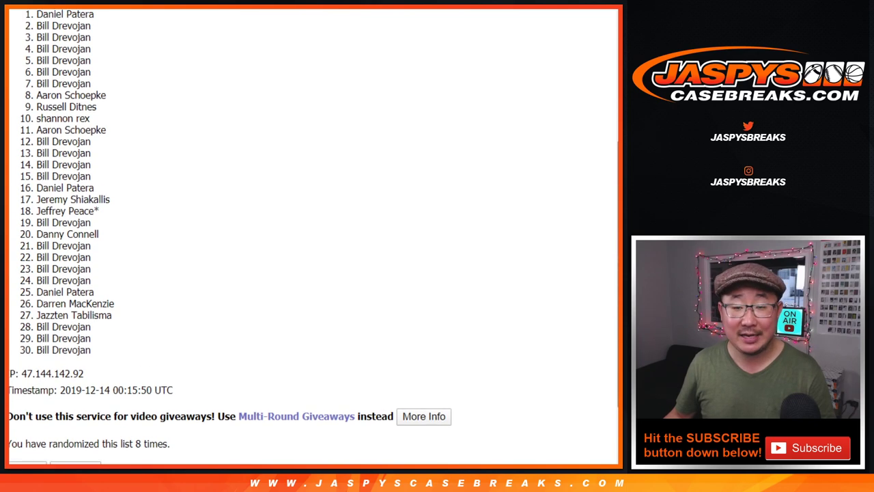
{"action": "scroll", "coordinate": [311, 236], "scroll_direction": "up", "scroll_amount": 7}
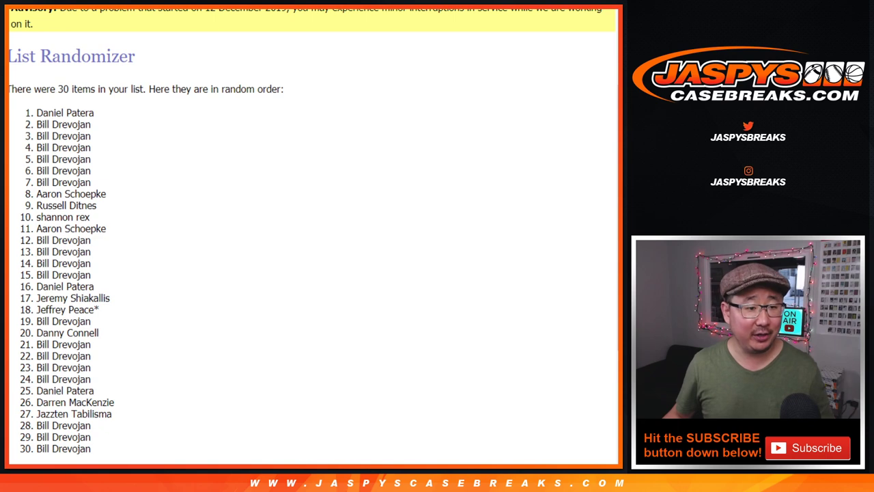
{"action": "mouse_move", "coordinate": [37, 112]}
{"action": "left_mouse_down"}
{"action": "mouse_move", "coordinate": [92, 344]}
{"action": "mouse_move", "coordinate": [92, 448]}
{"action": "left_mouse_up"}
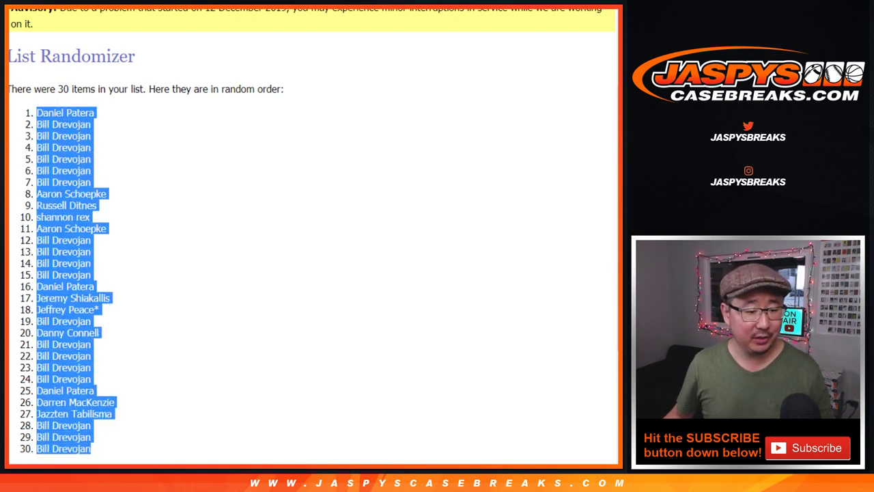
{"action": "scroll", "coordinate": [311, 236], "scroll_direction": "down", "scroll_amount": 4}
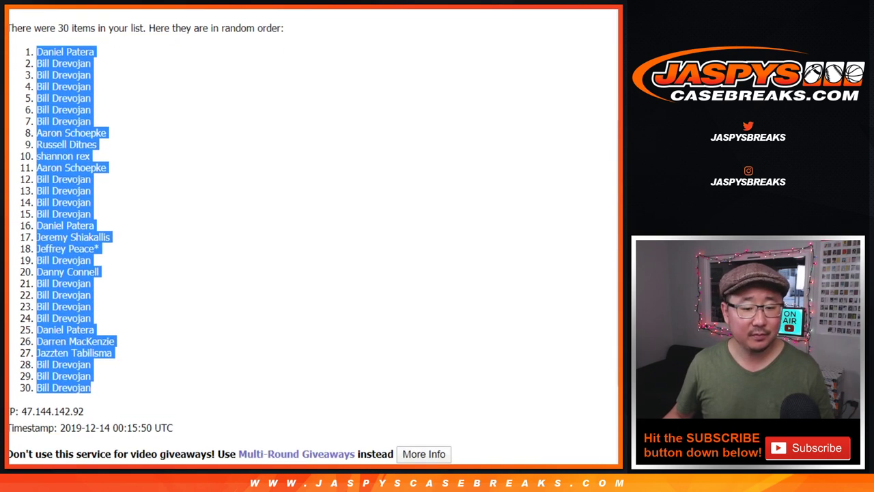
{"action": "key", "text": "alt+Tab"}
Paste the randomized names into column B of the winners sheet starting at B1
{"action": "left_click", "coordinate": [106, 122]}
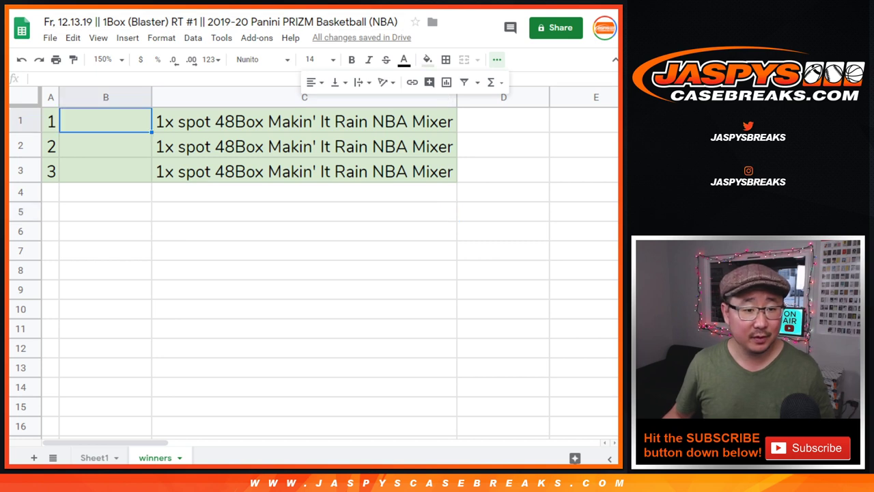
{"action": "key", "text": "ctrl+v"}
{"action": "left_click", "coordinate": [105, 121]}
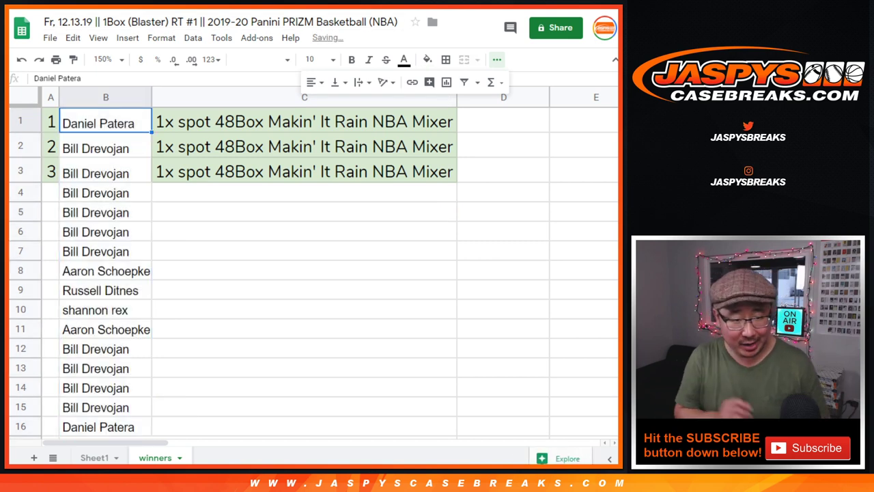
Append the ^blast1 tag to the first three winners in B1, B2 and B3
{"action": "key", "text": "F2"}
{"action": "type", "text": "*"}
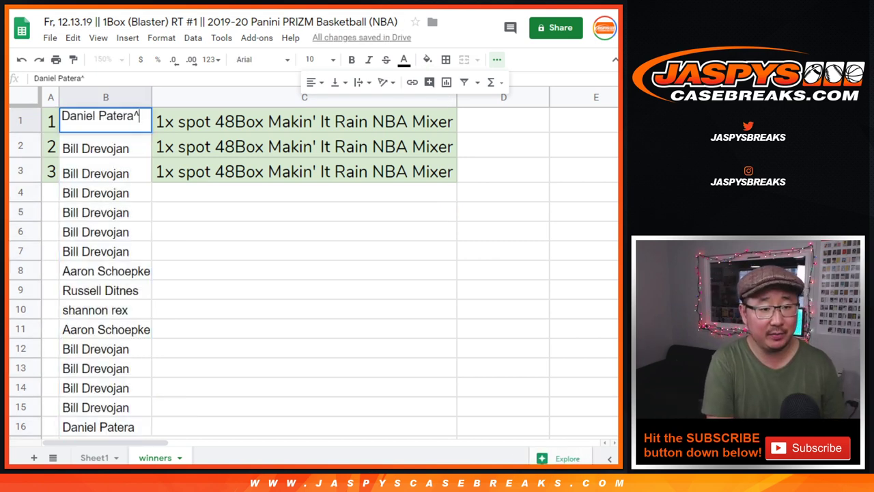
{"action": "type", "text": "blaster"}
{"action": "key", "text": "Return"}
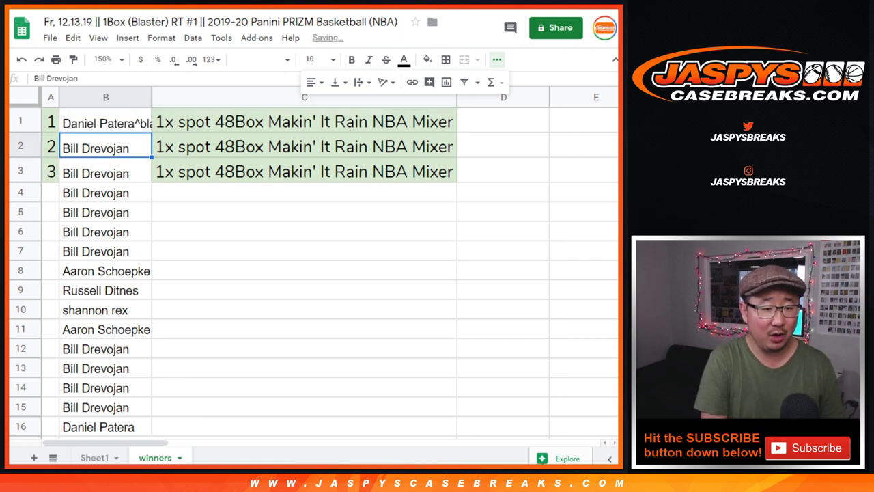
{"action": "key", "text": "F2"}
{"action": "type", "text": "^blaster"}
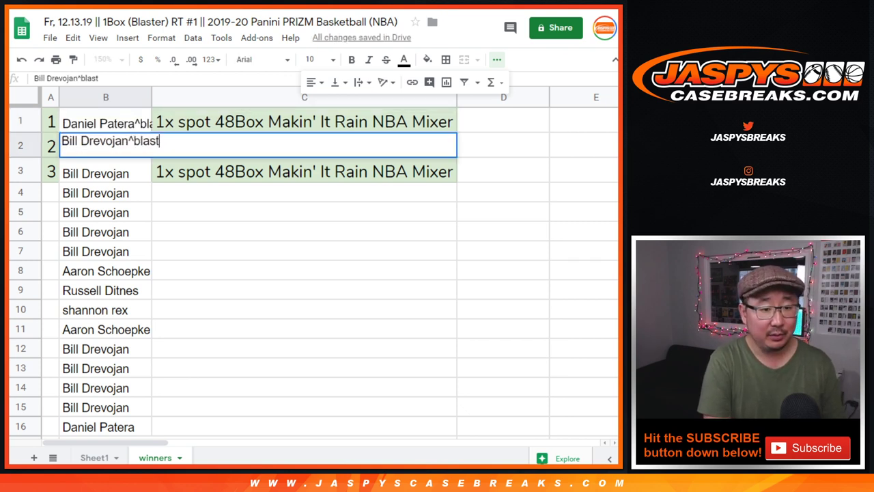
{"action": "key", "text": "Return"}
{"action": "key", "text": "F2"}
{"action": "type", "text": "^blaster"}
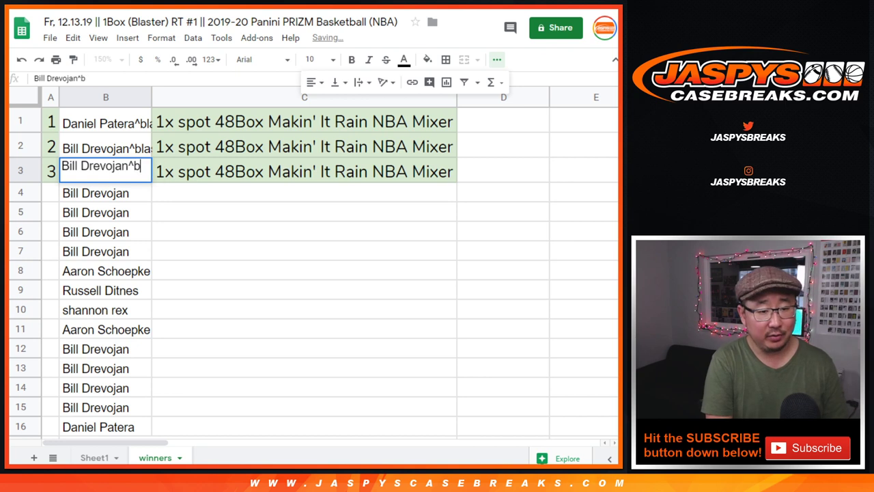
{"action": "key", "text": "Return"}
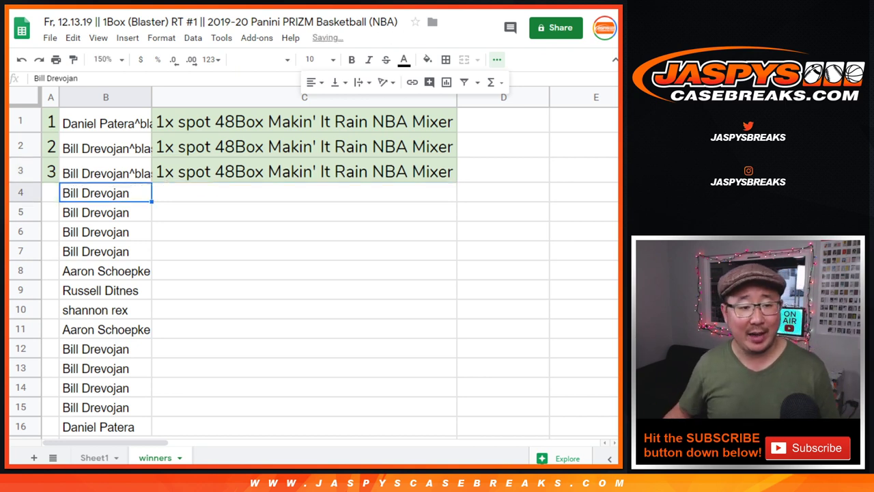
Auto-fit column B to the tagged names and select the winners B1:B3
{"action": "double_click", "coordinate": [150, 97]}
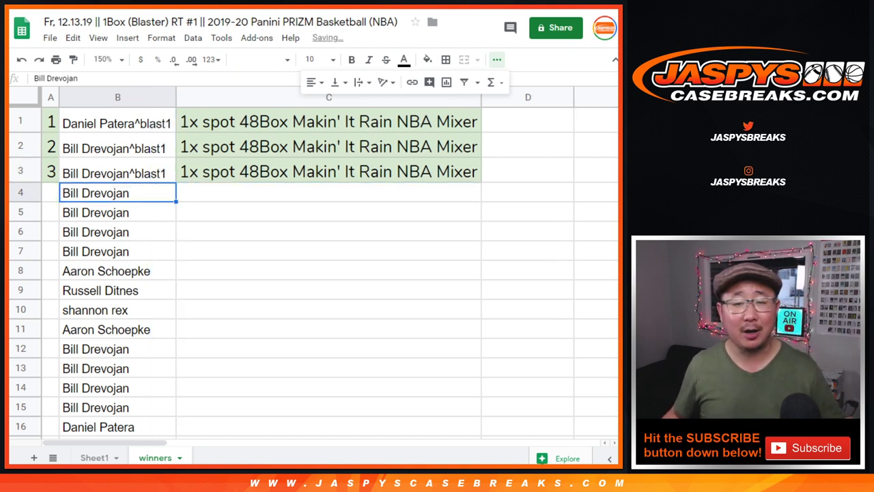
{"action": "left_click", "coordinate": [117, 123]}
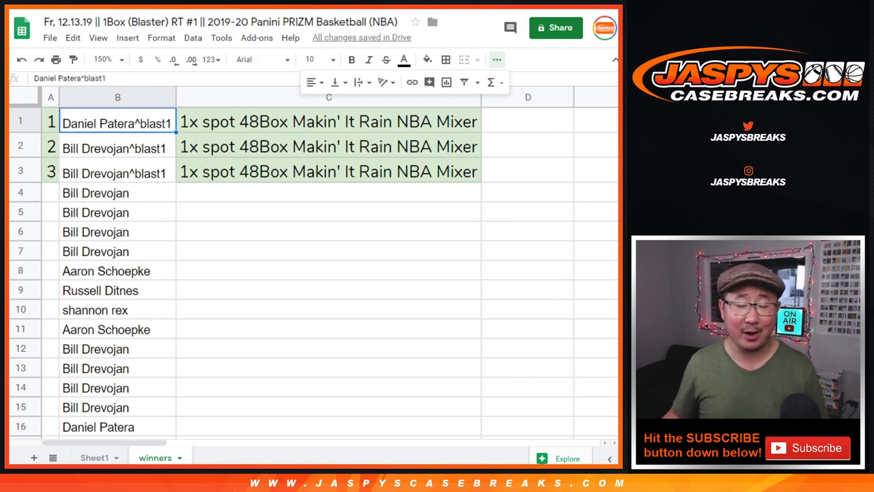
{"action": "left_click", "coordinate": [118, 173], "text": "shift"}
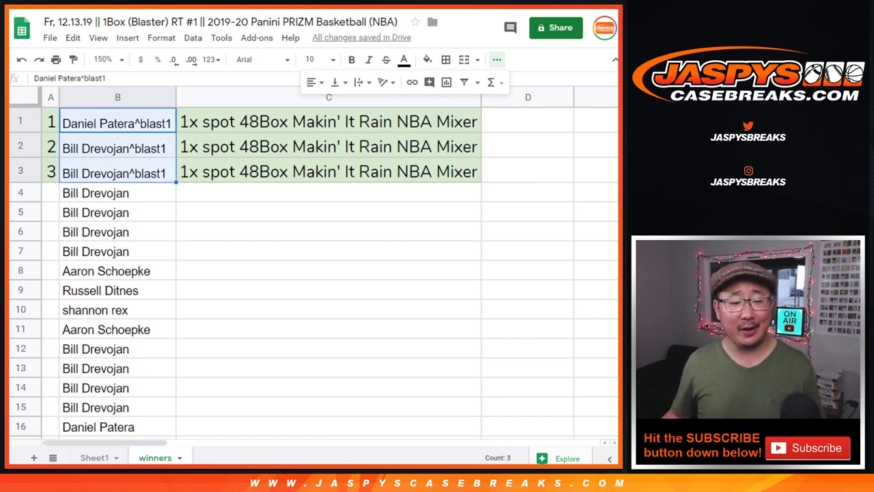